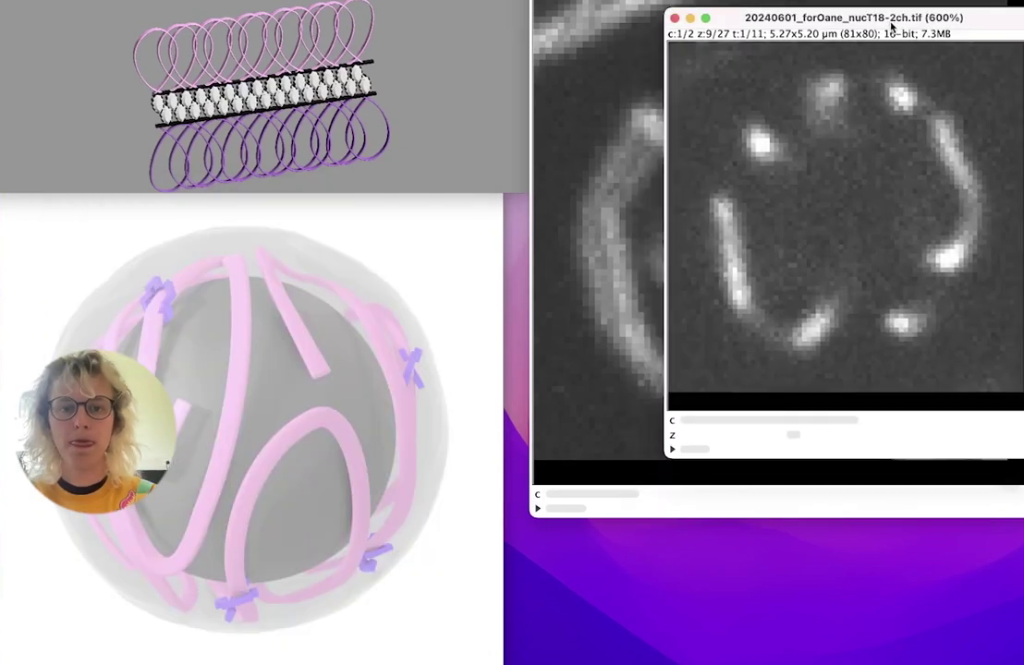
Enlarge the two-channel nucT18-2ch image, browse its z-slices in the first channel, and replay the nucleus animation
key(plus)
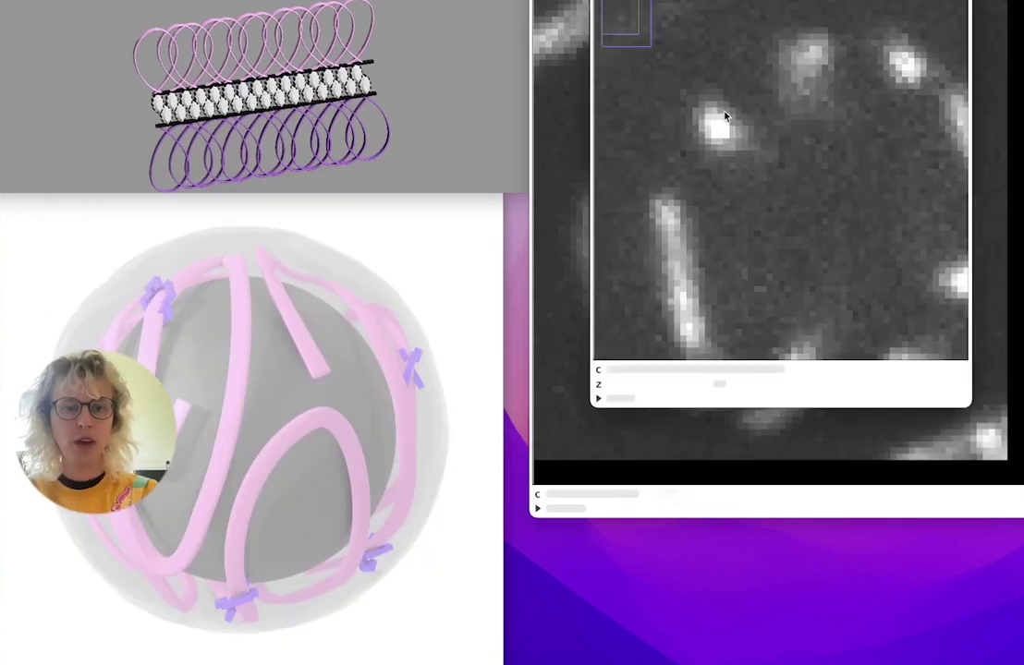
drag(589, 404, 495, 611)
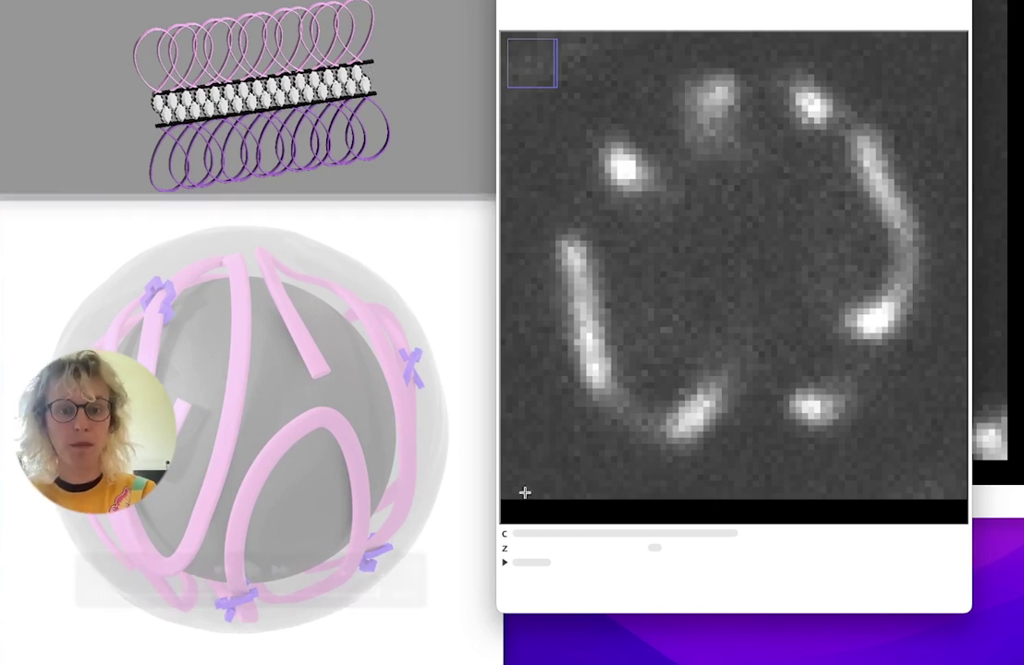
drag(656, 549, 756, 549)
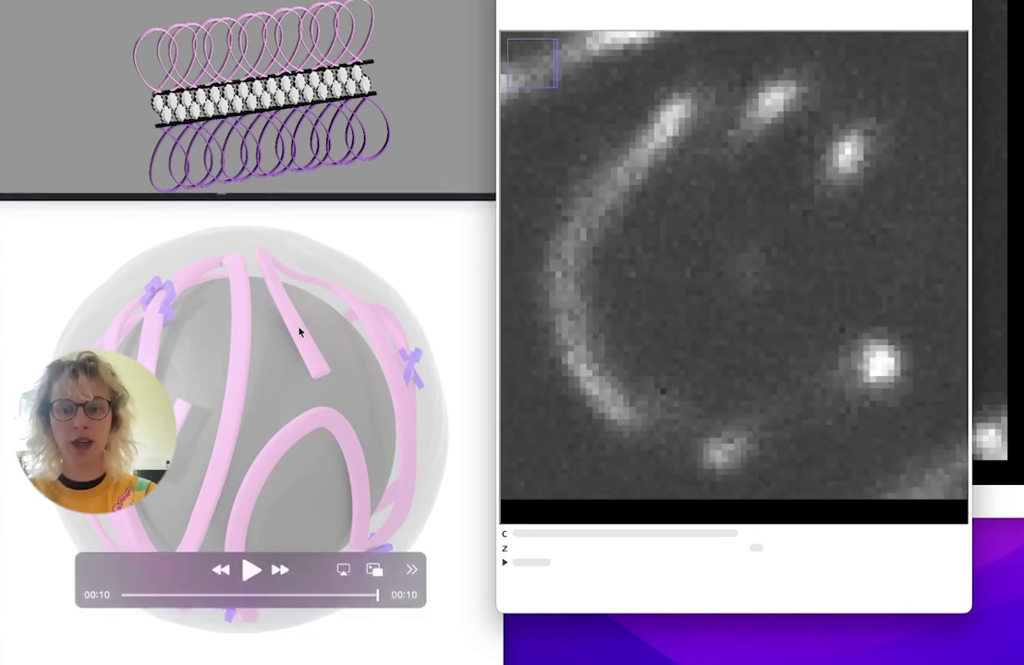
click(251, 569)
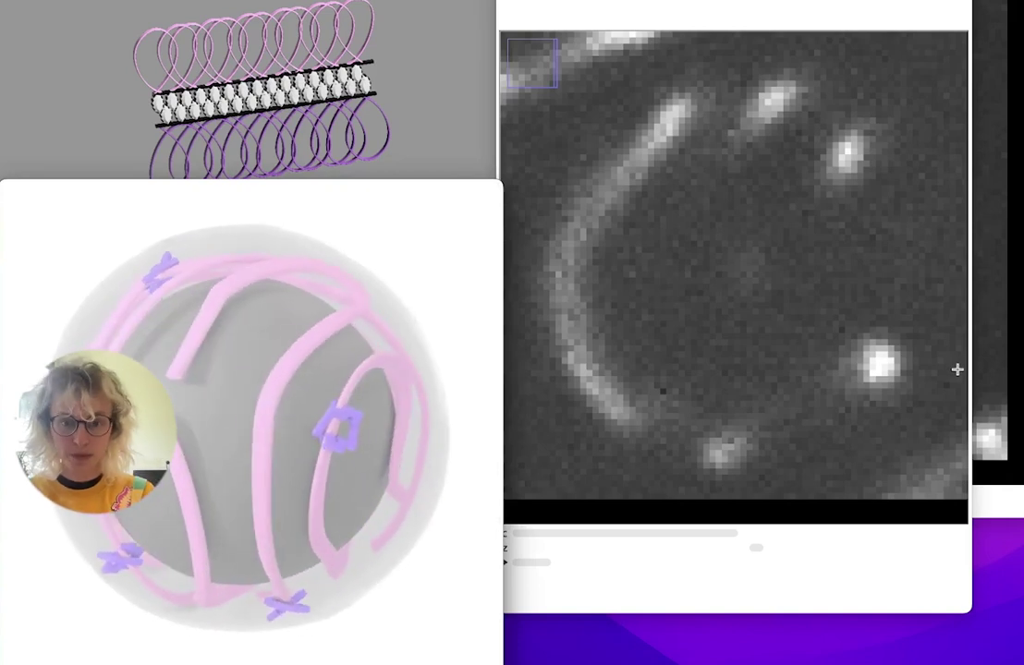
click(830, 359)
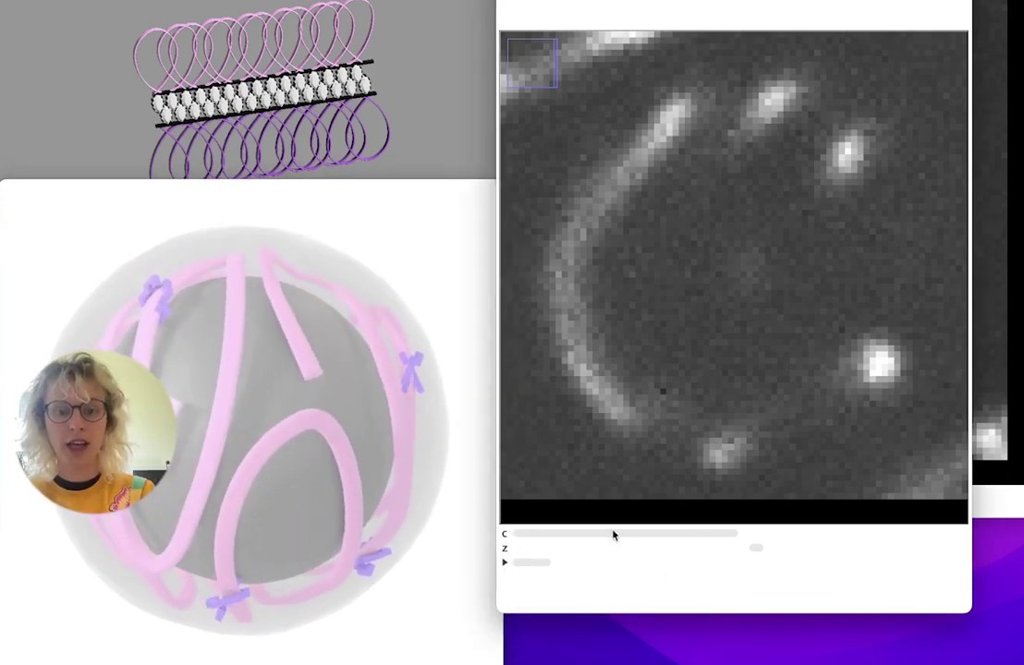
Examine the image's second channel at another z-slice, and view the first channel at a late time point
drag(613, 533, 838, 537)
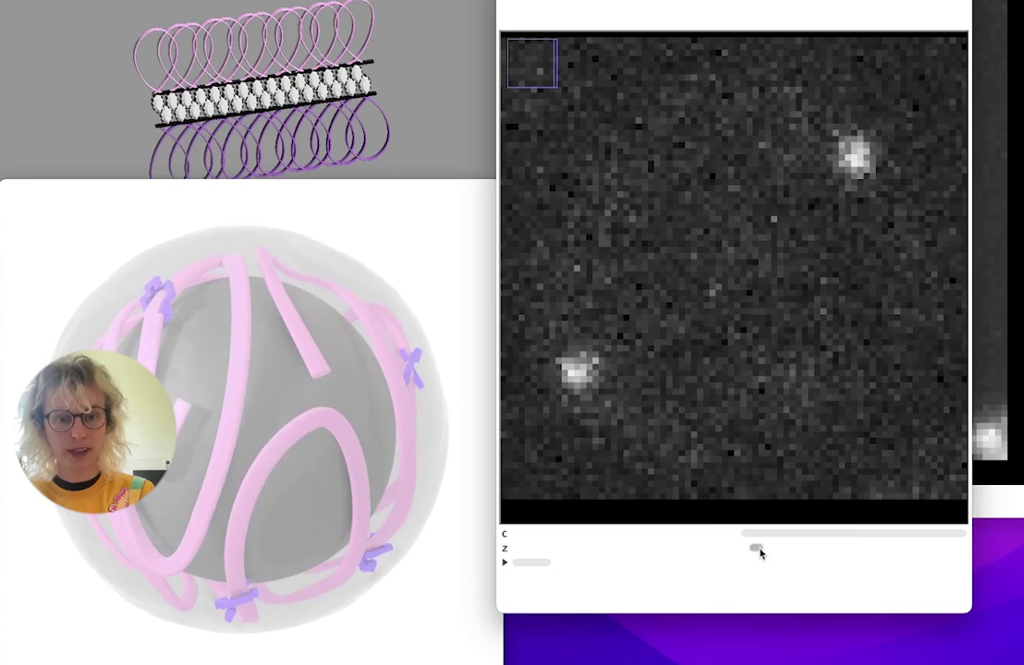
drag(755, 550, 589, 552)
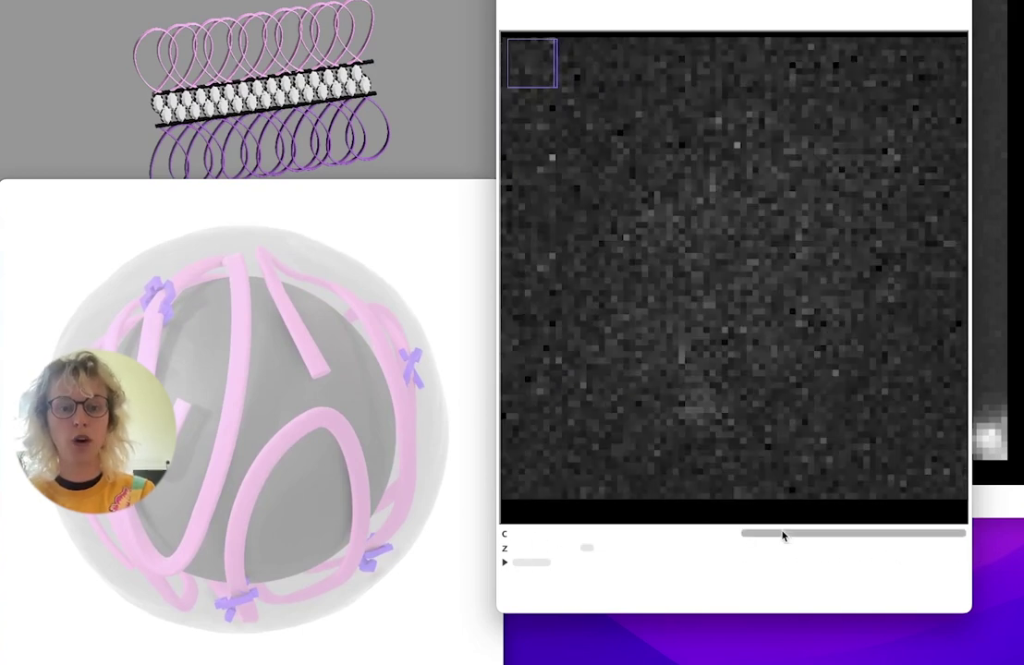
drag(783, 535, 870, 562)
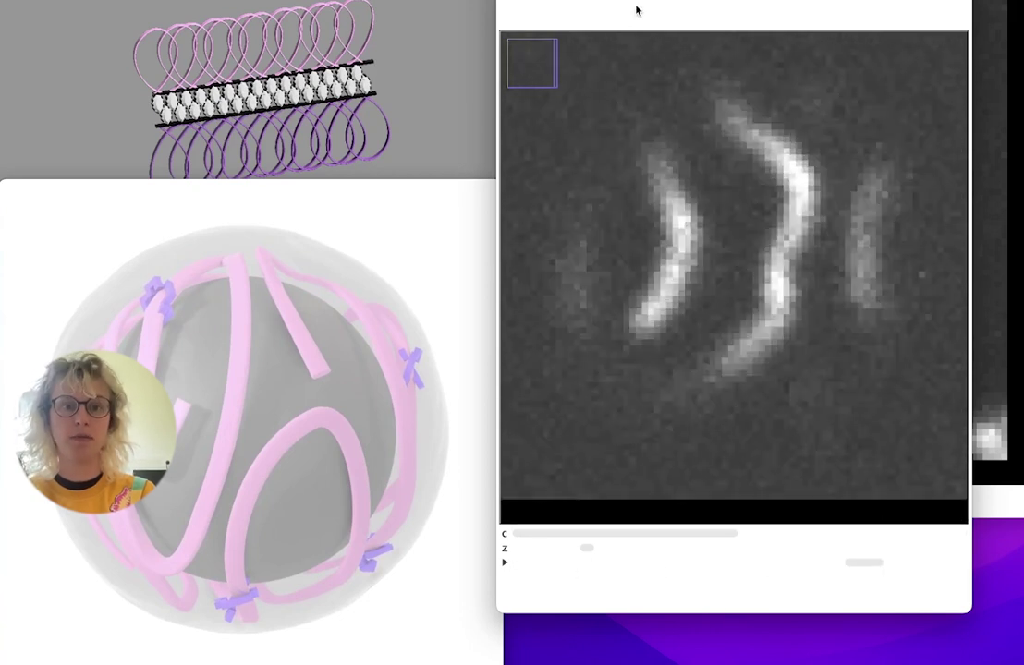
Switch to the projected nucleus image and browse its time points in both channels
key(super+grave)
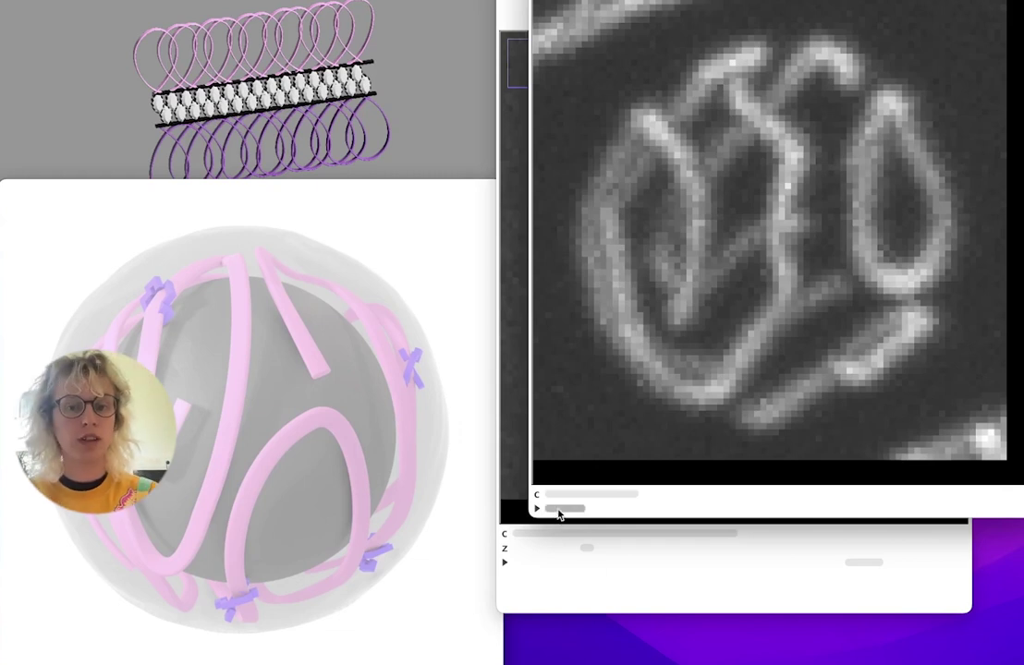
drag(568, 511, 924, 512)
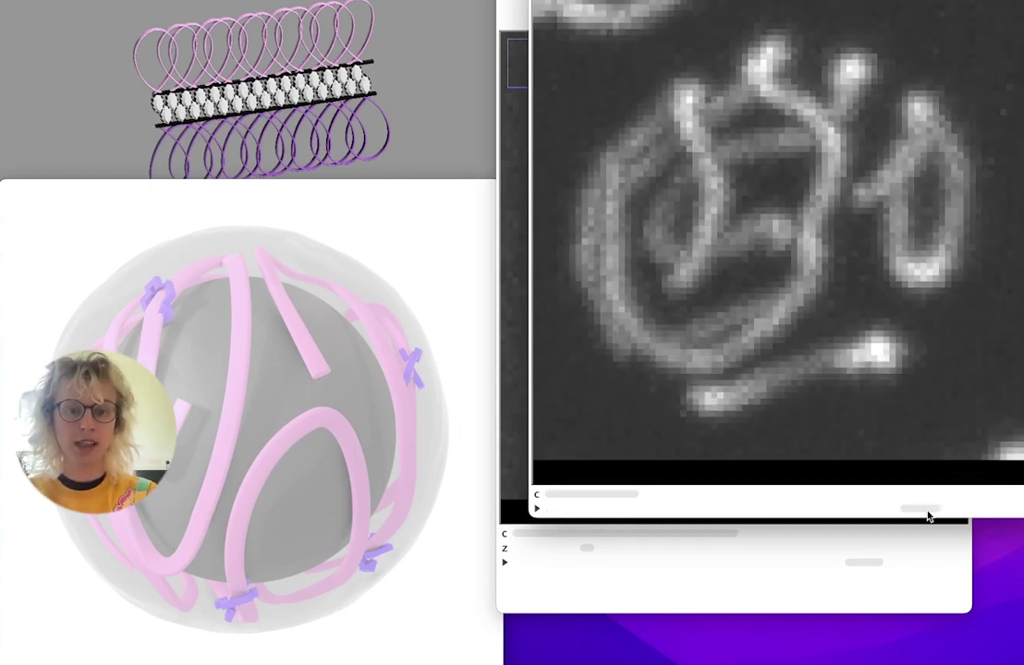
drag(571, 498, 691, 500)
drag(932, 514, 520, 515)
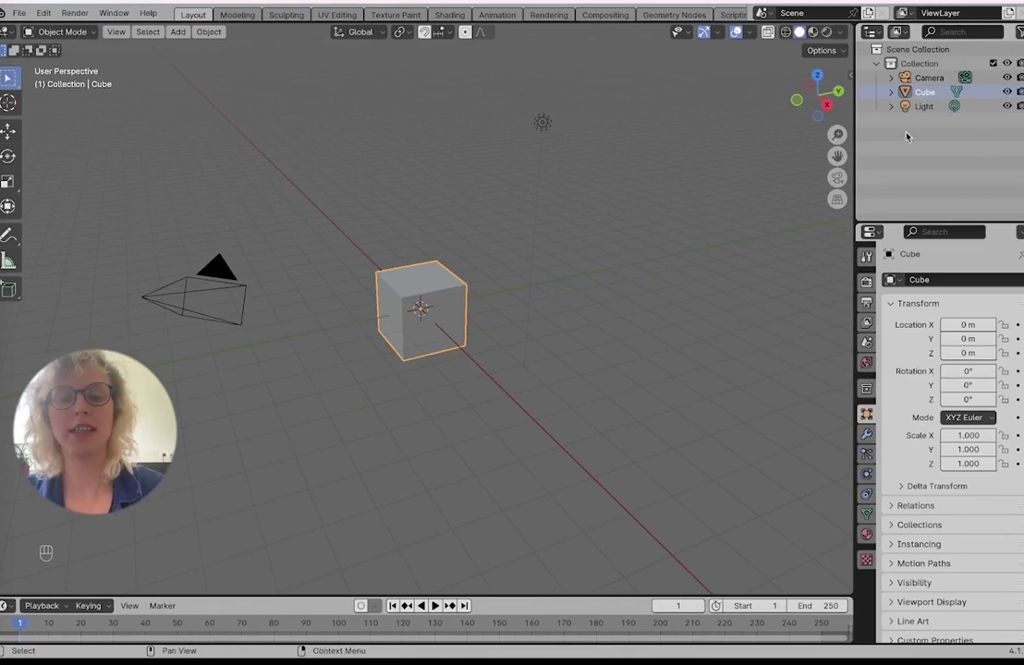
In Blender, select and delete the default collection with its camera, cube and light
click(926, 107)
shift+click(936, 81)
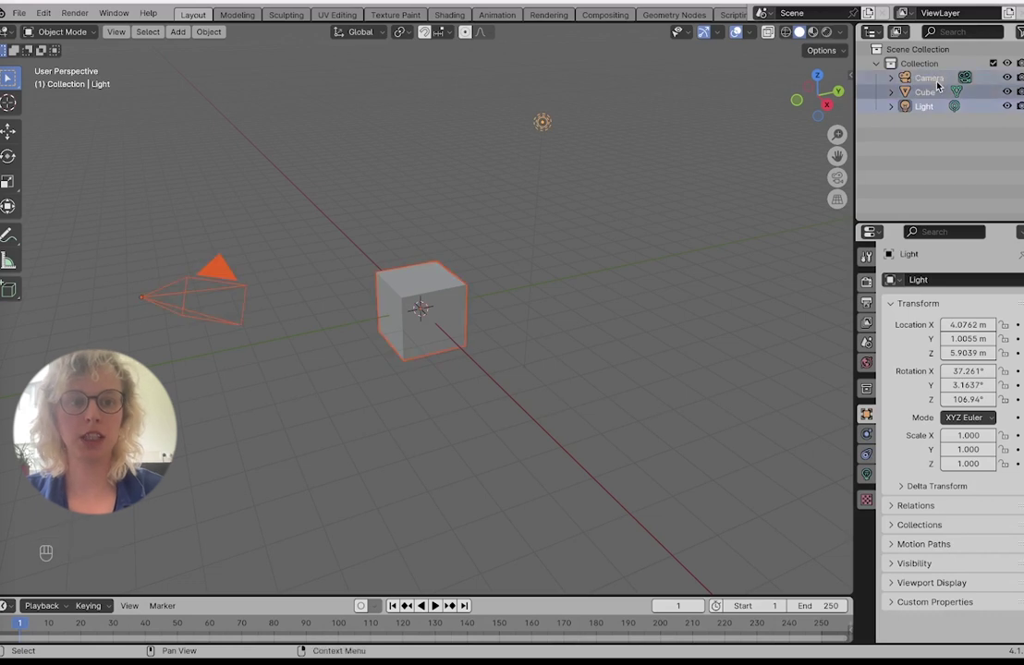
key(a)
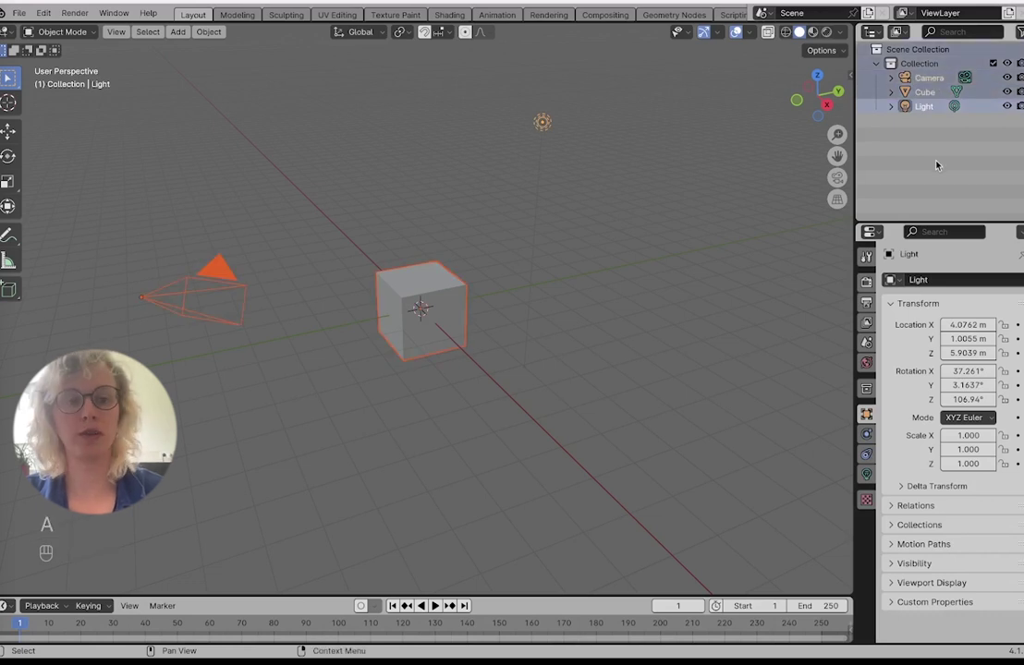
key(x)
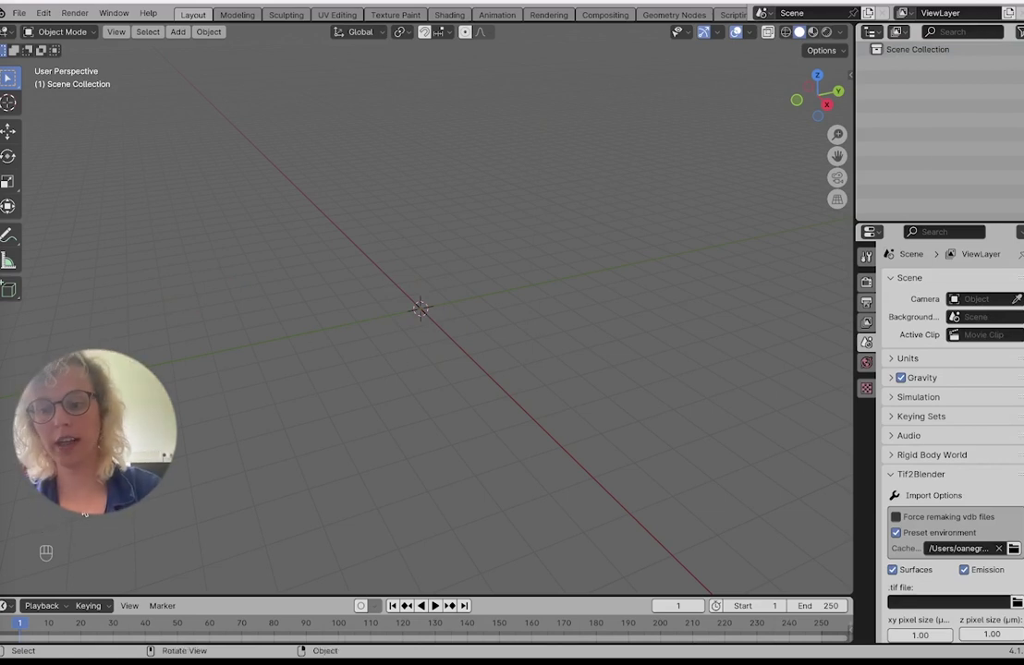
key(super)
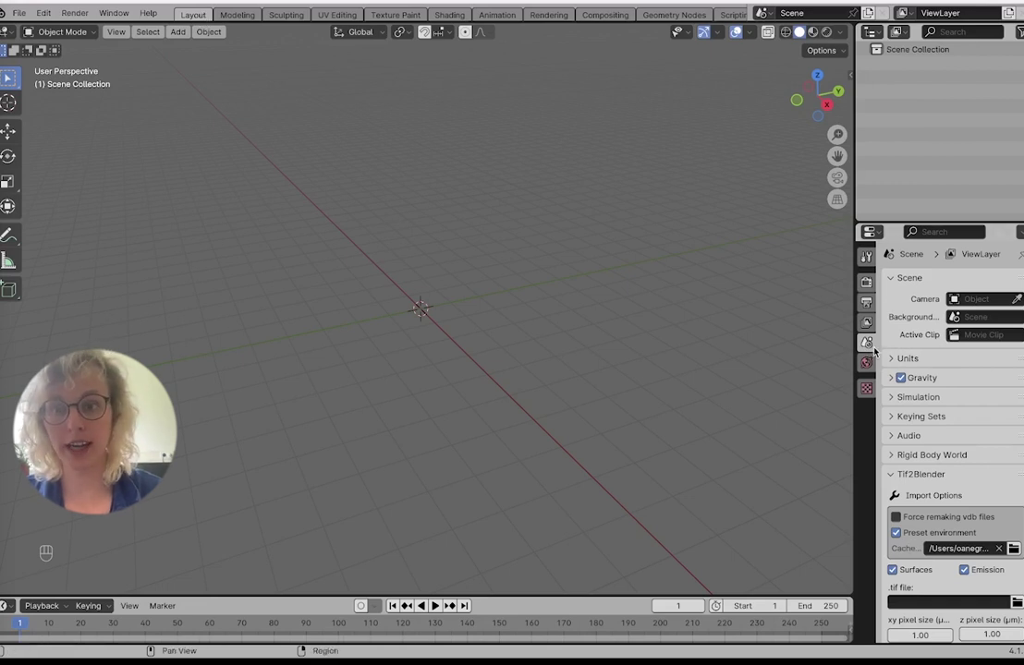
Choose the two-channel nucT18-2ch .tif file from the manuscript folder as the Tif2Blender input
scroll(909, 367, down, 4)
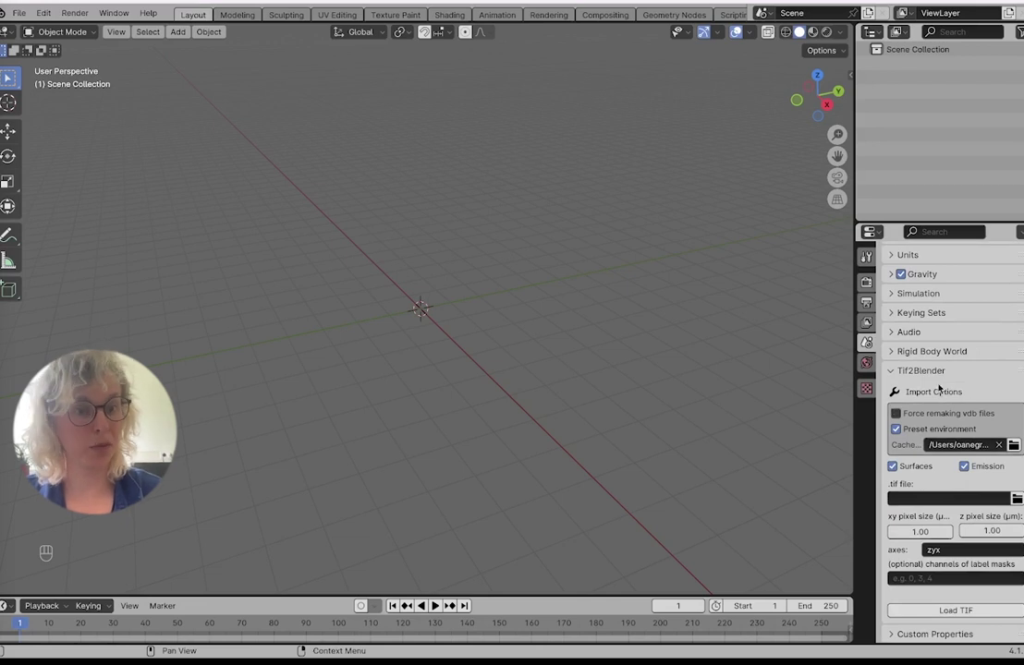
click(1017, 499)
click(199, 387)
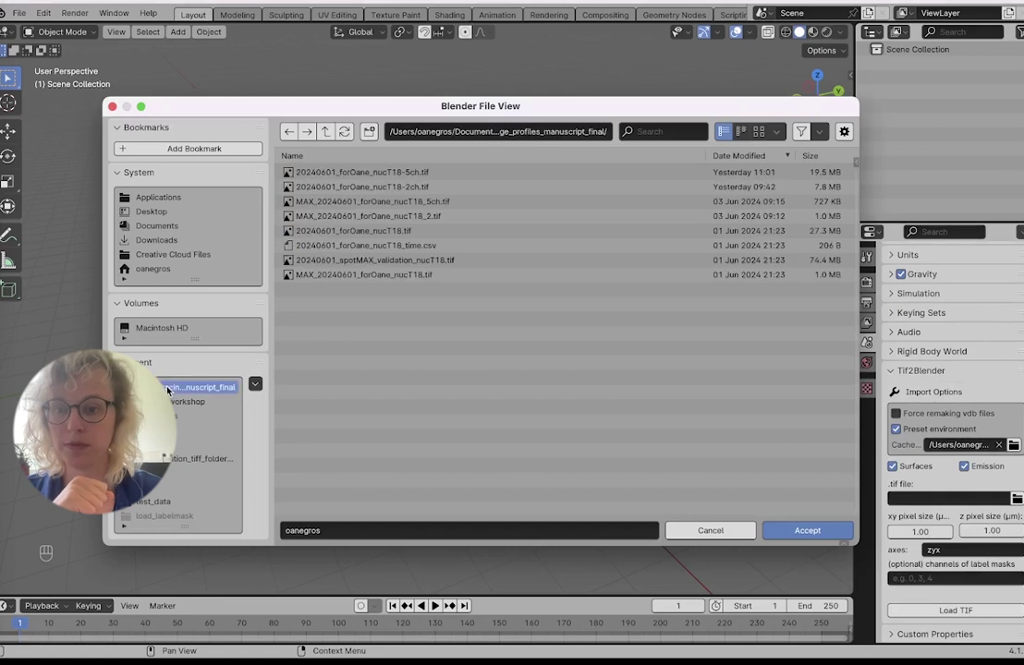
click(373, 187)
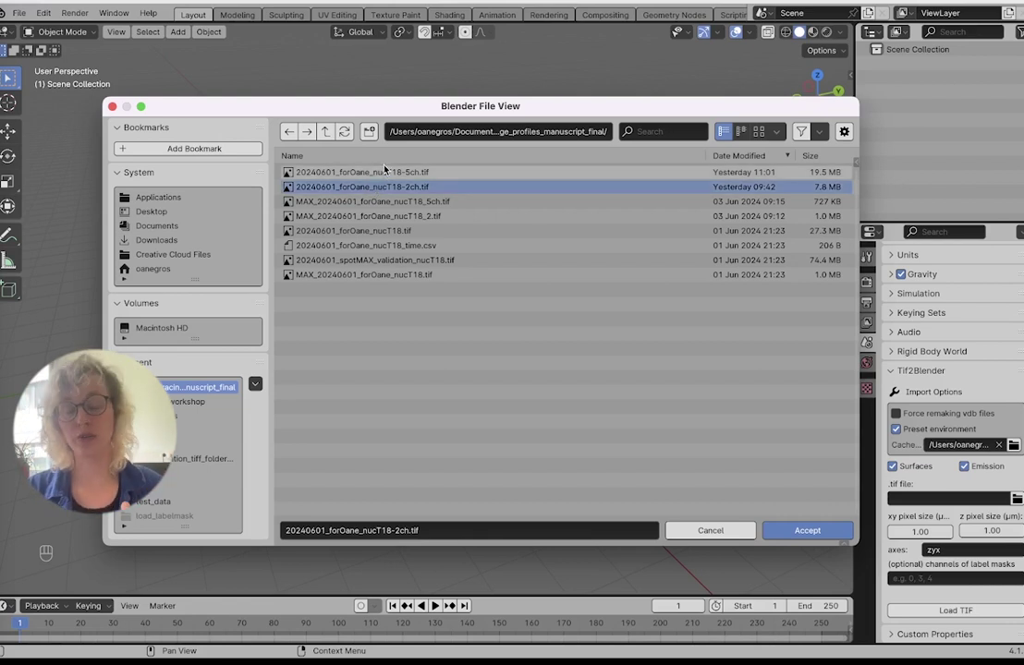
click(800, 531)
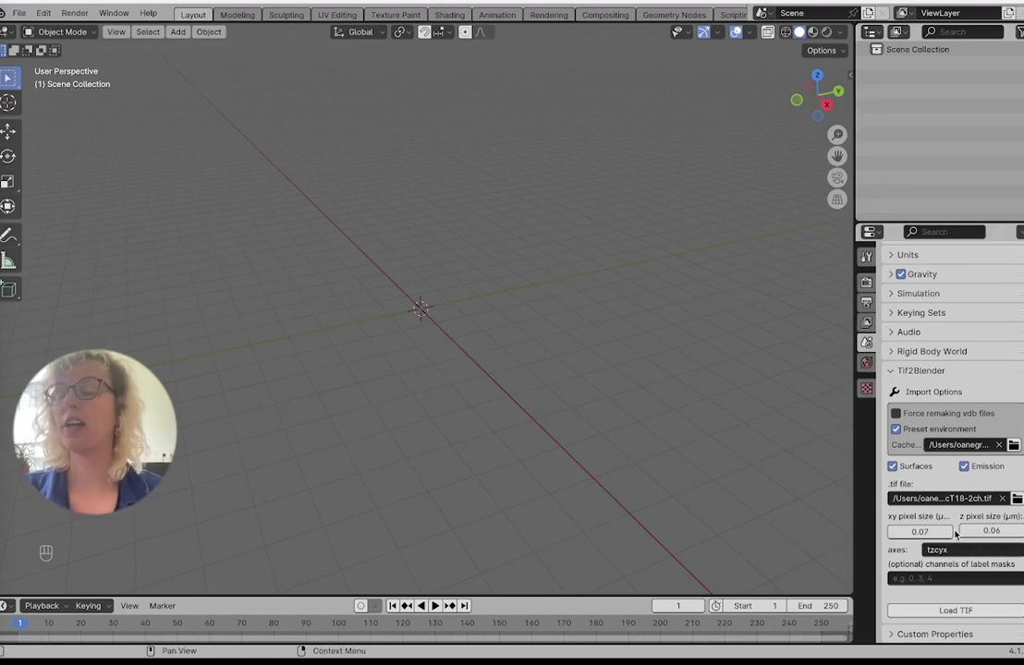
Check the xy pixel size, set the z pixel size to 0.2 µm, and load the TIF
click(989, 530)
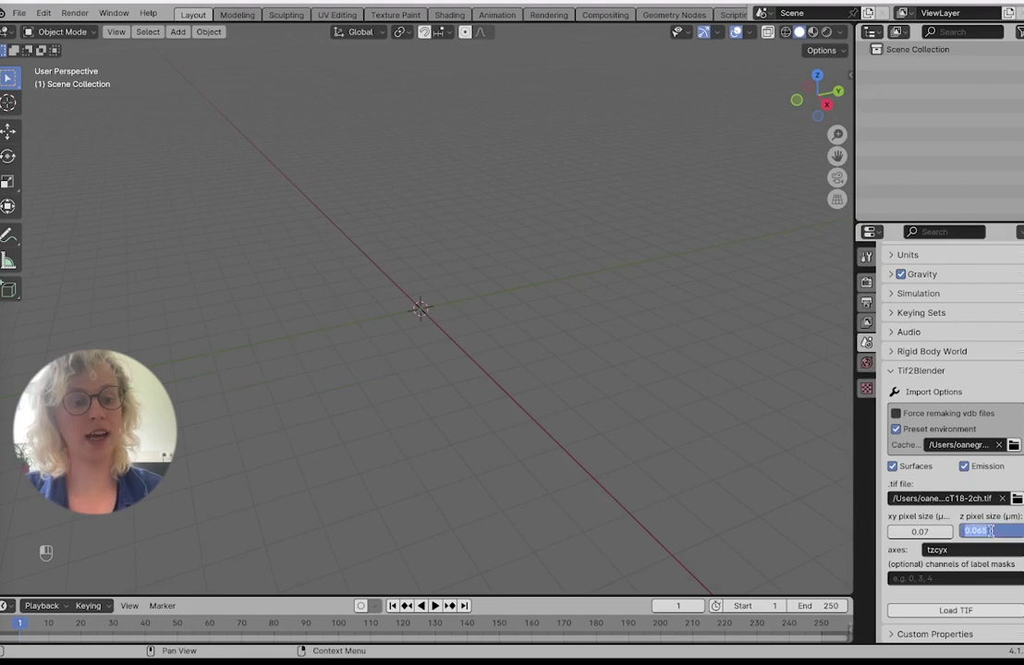
click(910, 531)
click(909, 531)
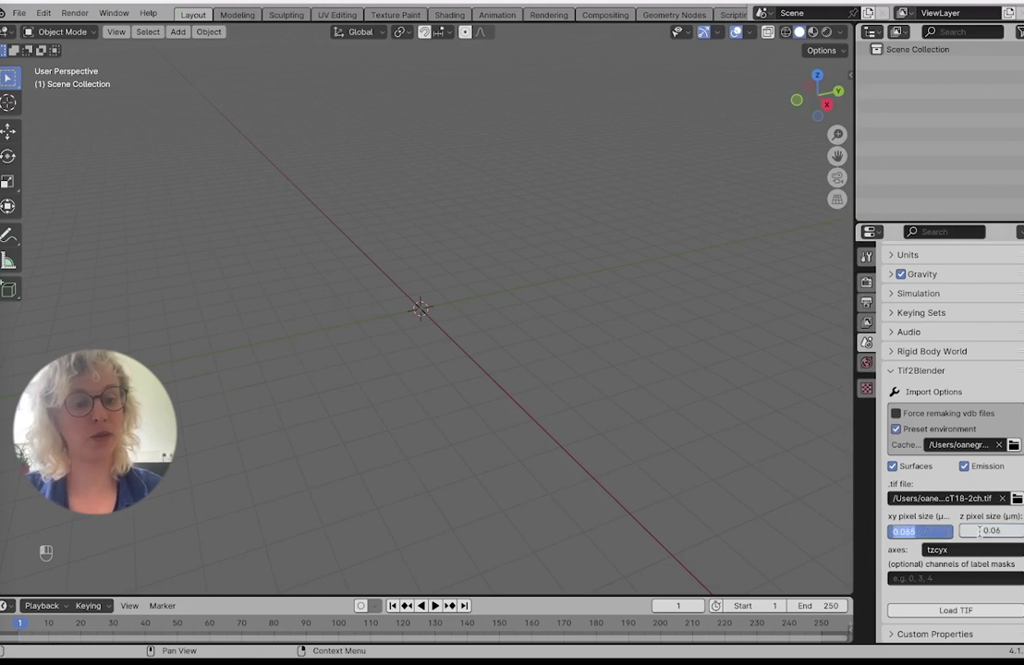
click(992, 531)
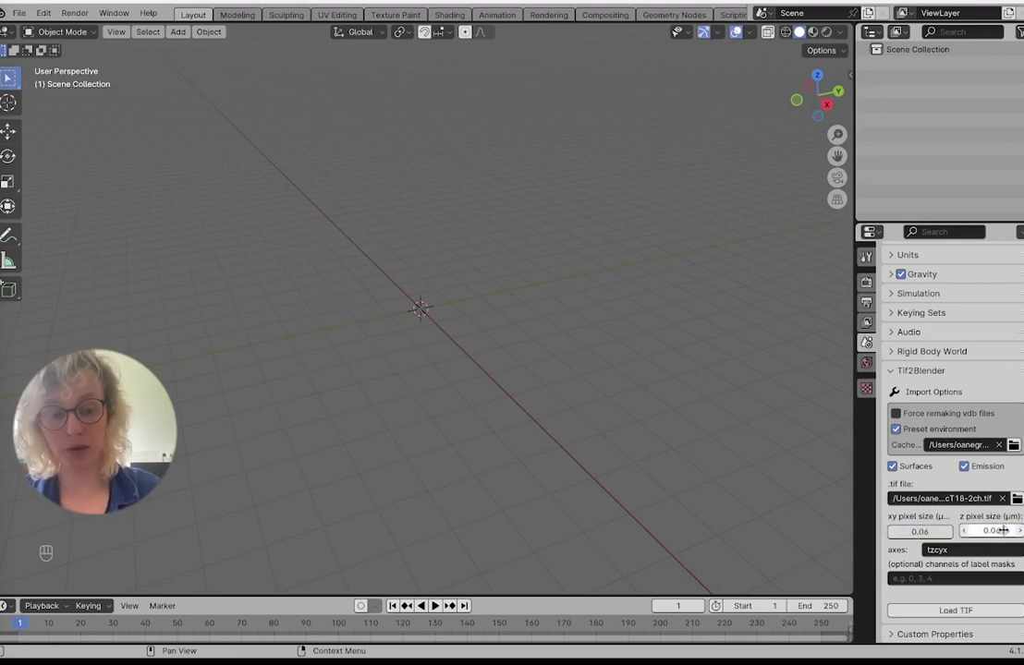
click(1002, 531)
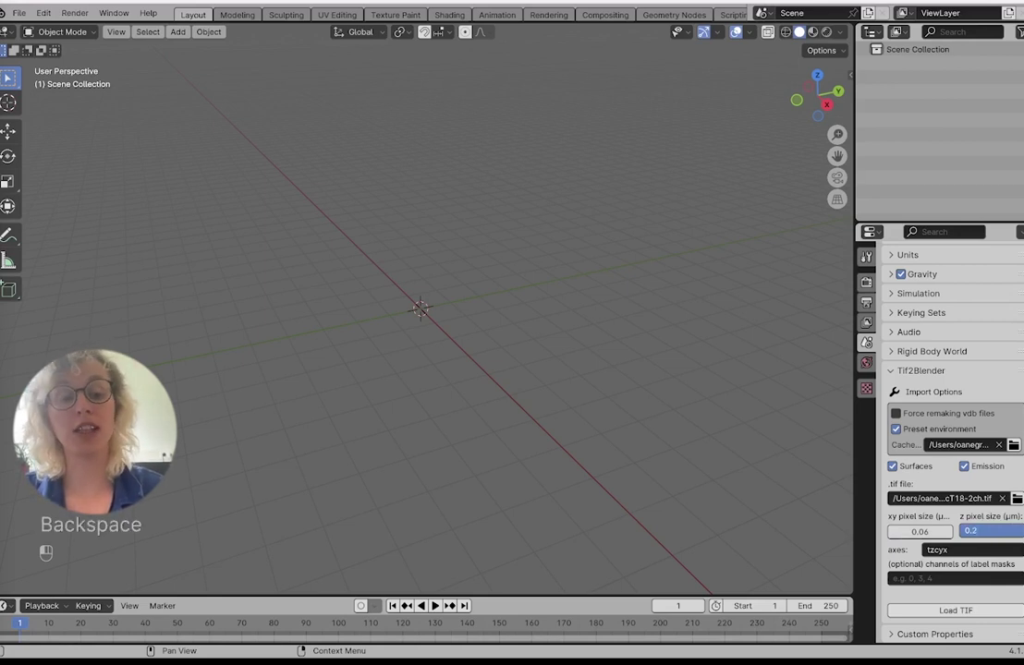
key(Return)
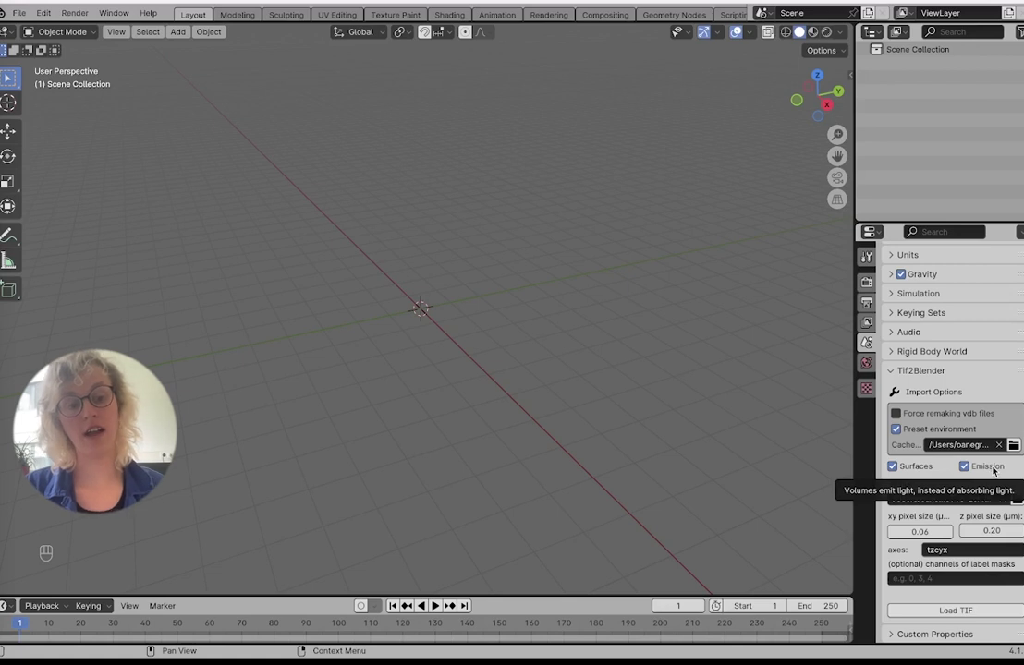
click(938, 612)
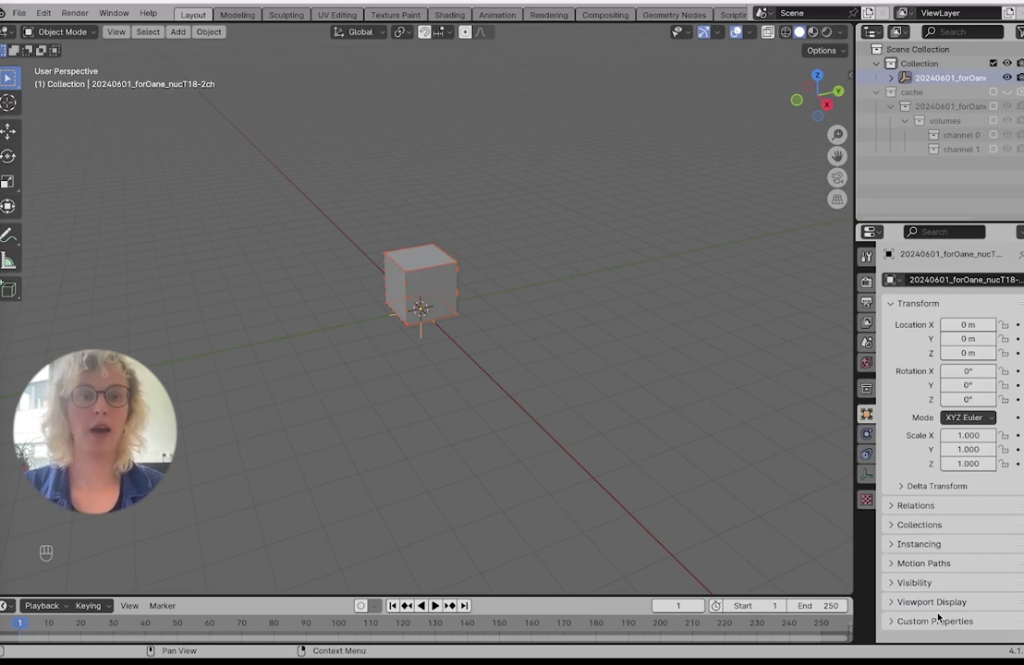
Show the viewport in rendered shading and inspect the loaded volume from above and from the side
click(827, 34)
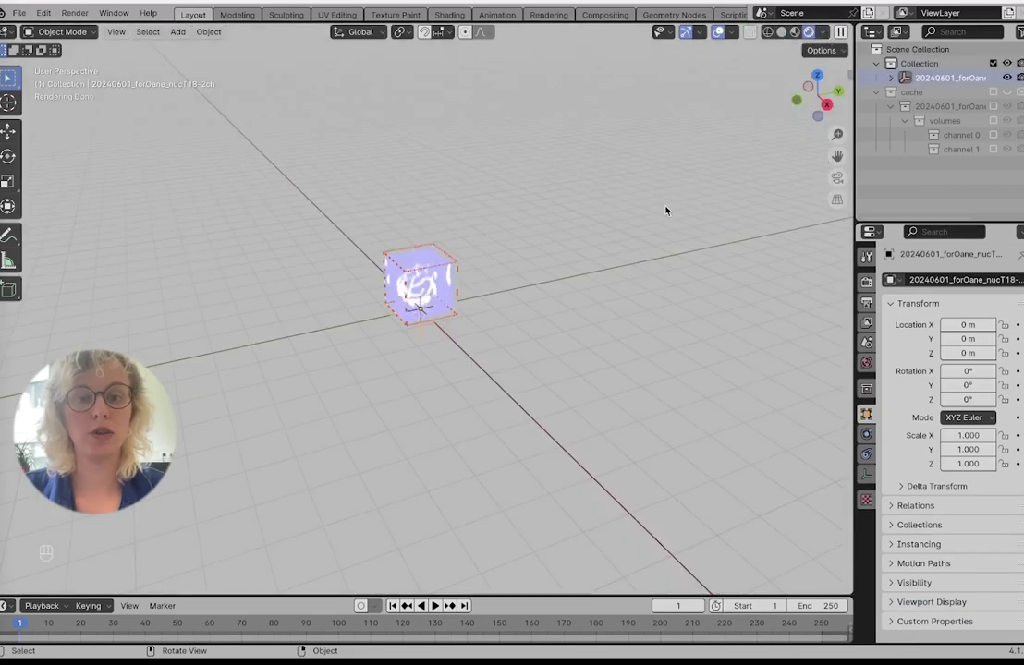
scroll(485, 307, up, 8)
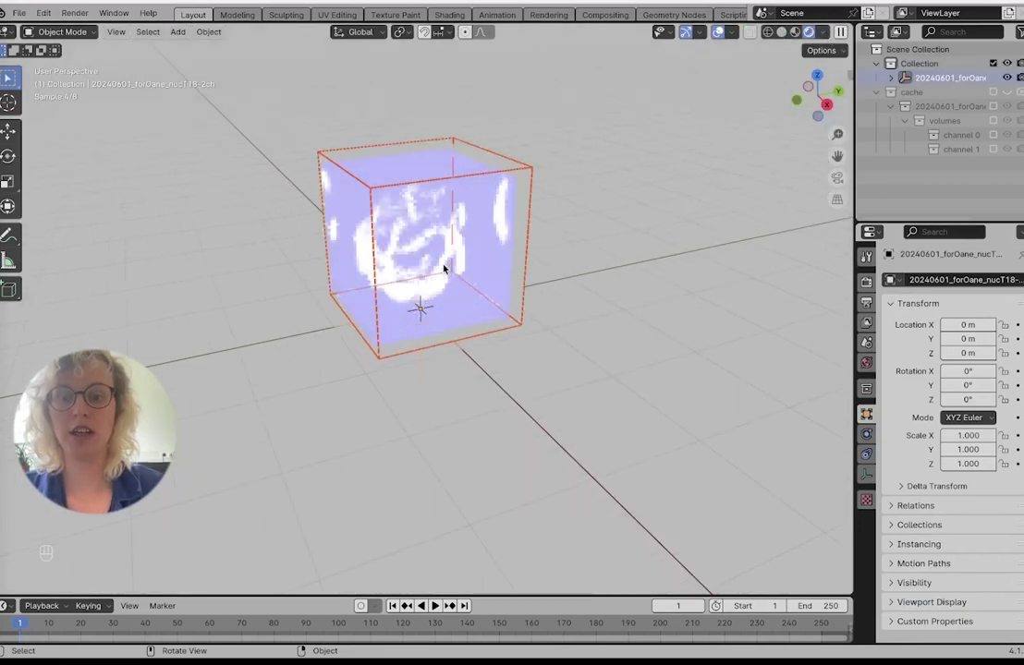
middle_drag(571, 173, 581, 181)
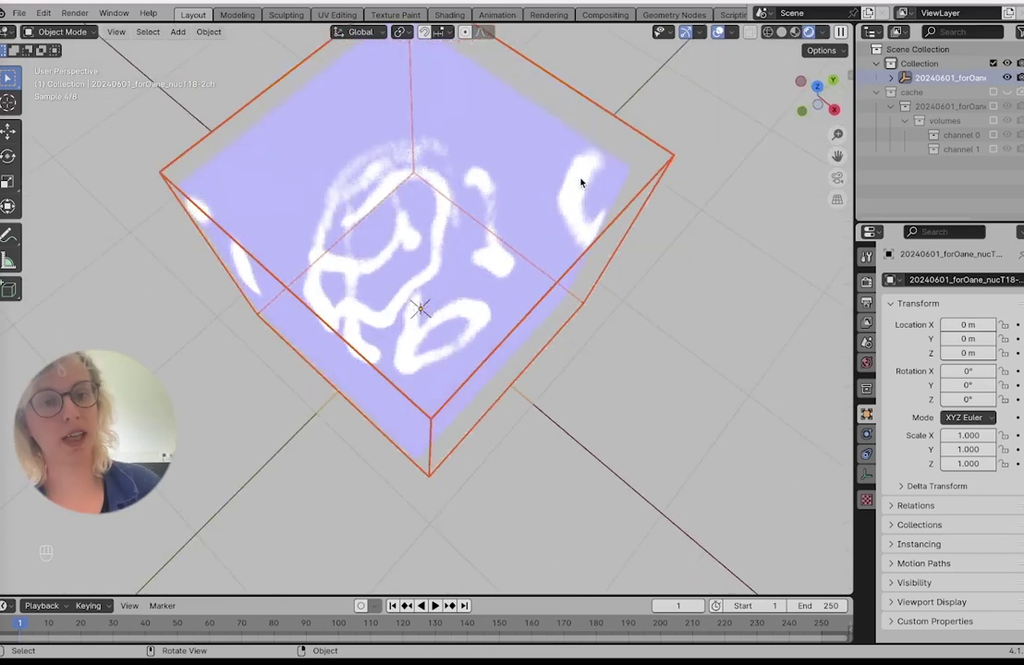
middle_drag(580, 182, 590, 183)
middle_drag(777, 217, 780, 231)
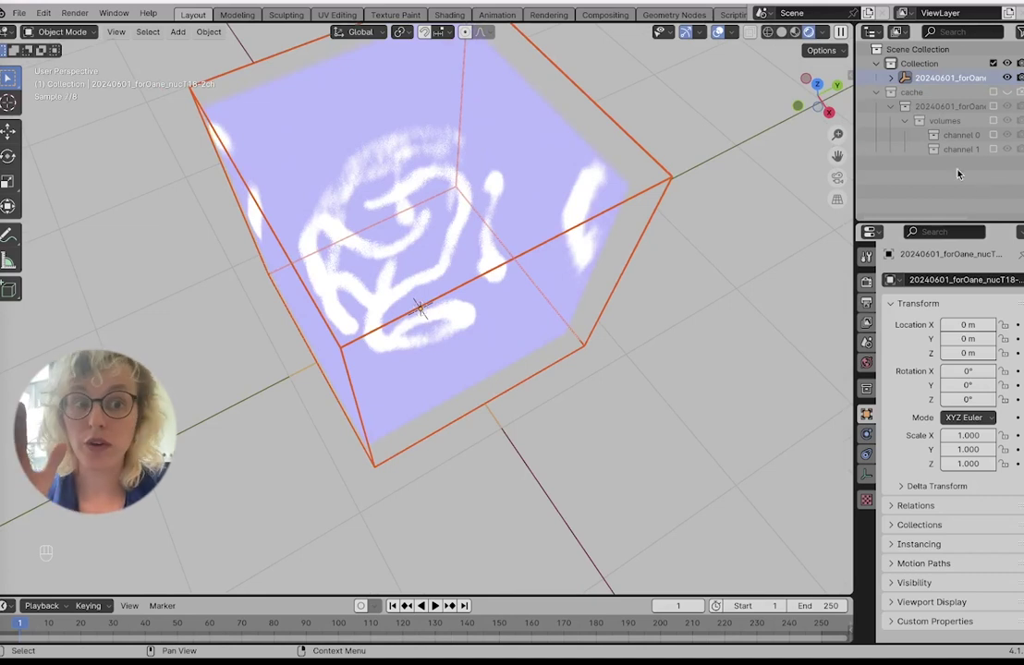
Collapse the cache collection, expand the loaded nucT18-2ch dataset, and select only its parent empty
click(887, 93)
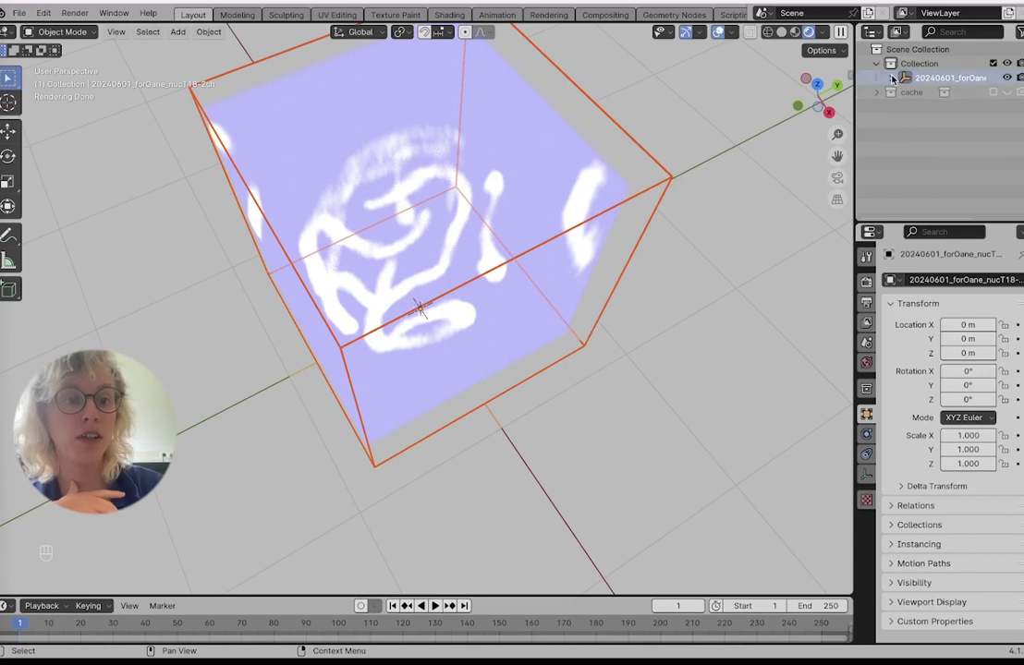
click(893, 79)
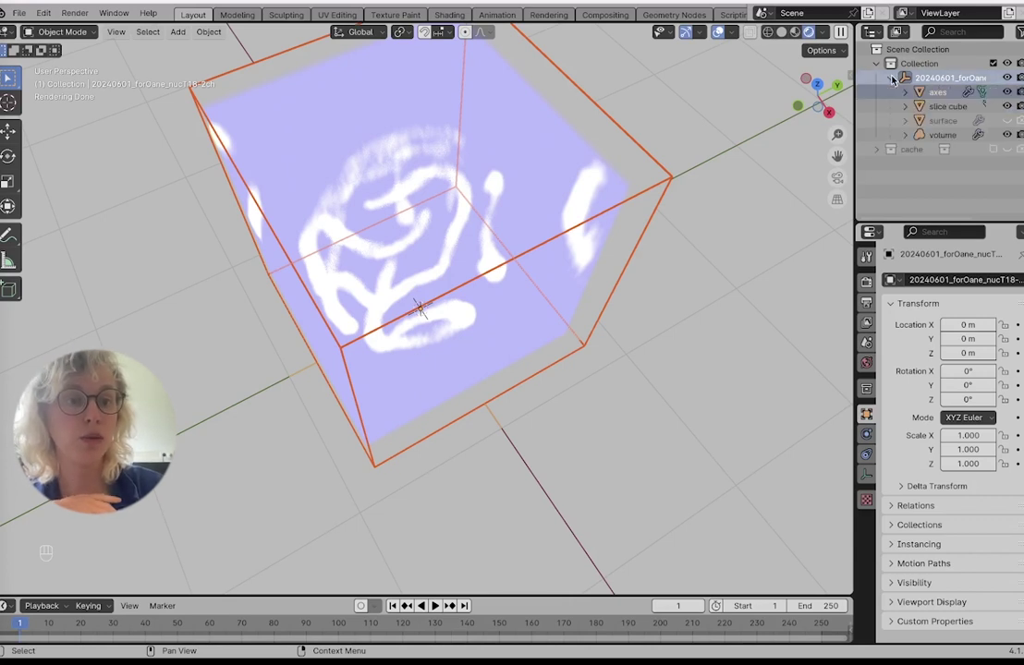
click(958, 78)
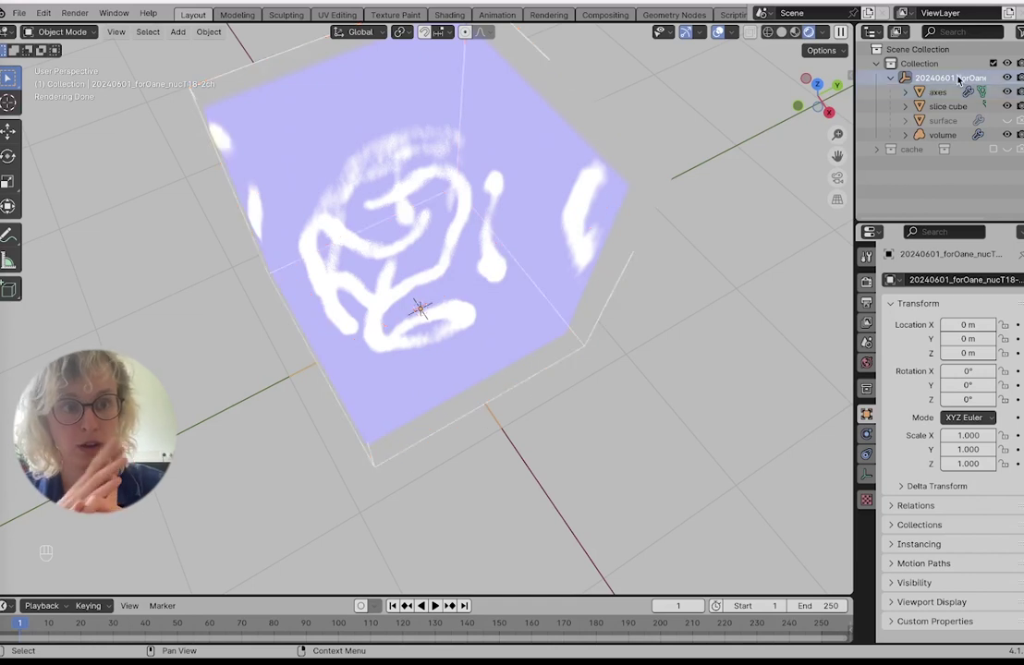
Move the whole dataset by its parent empty to about X -0.03, Y 0.09, Z 0.05 m
middle_drag(589, 330, 604, 329)
scroll(603, 329, down, 2)
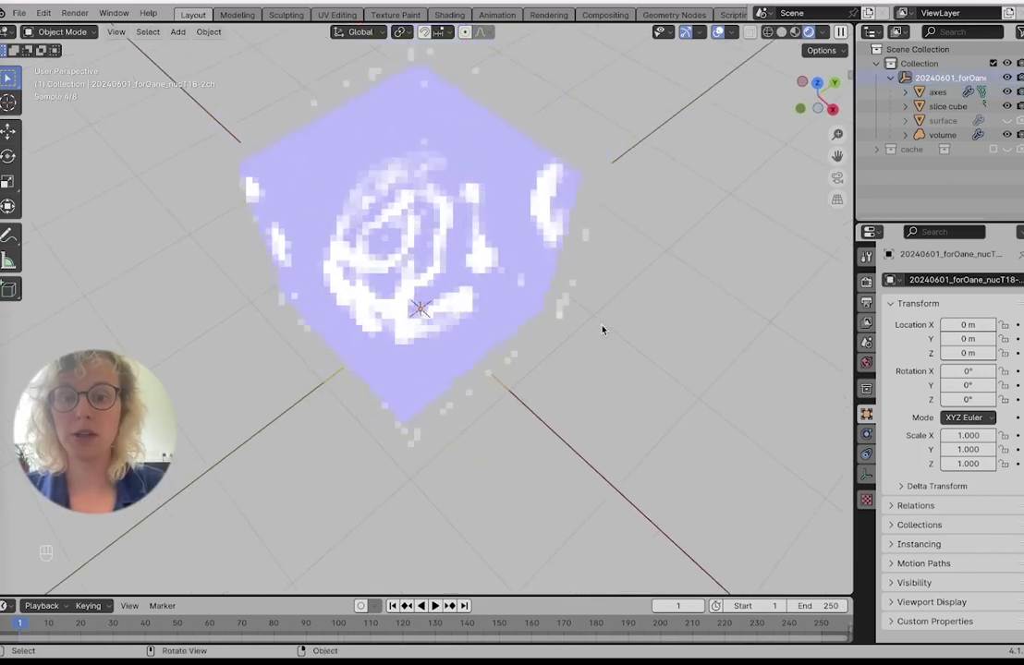
key(g)
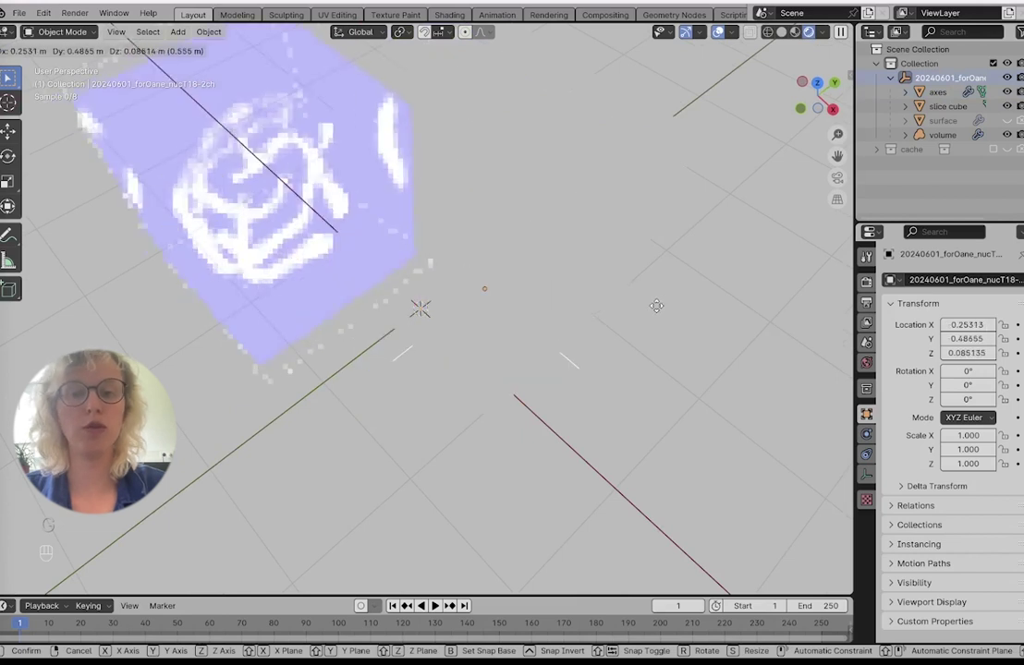
click(607, 319)
key(super)
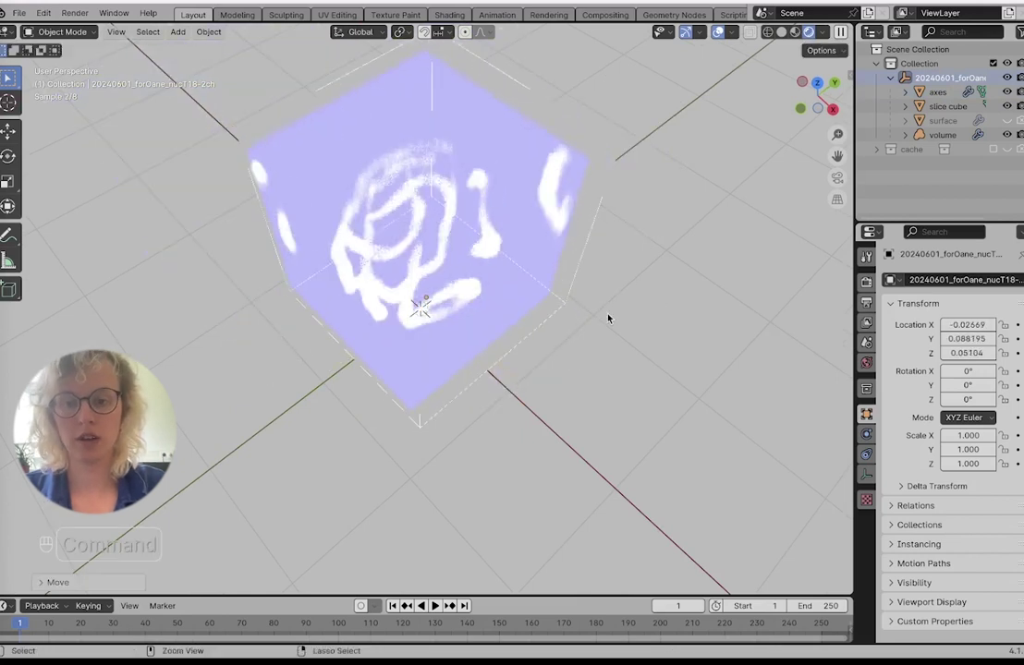
Undo the move of the whole dataset and scale its parent empty uniformly to about 1.176
key(super+z)
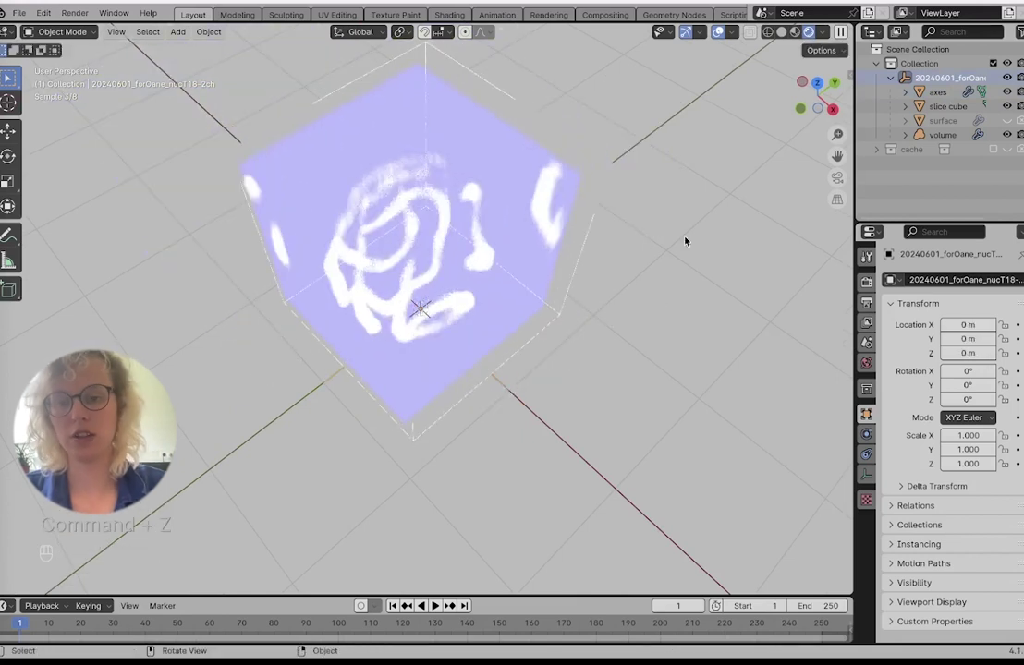
key(s)
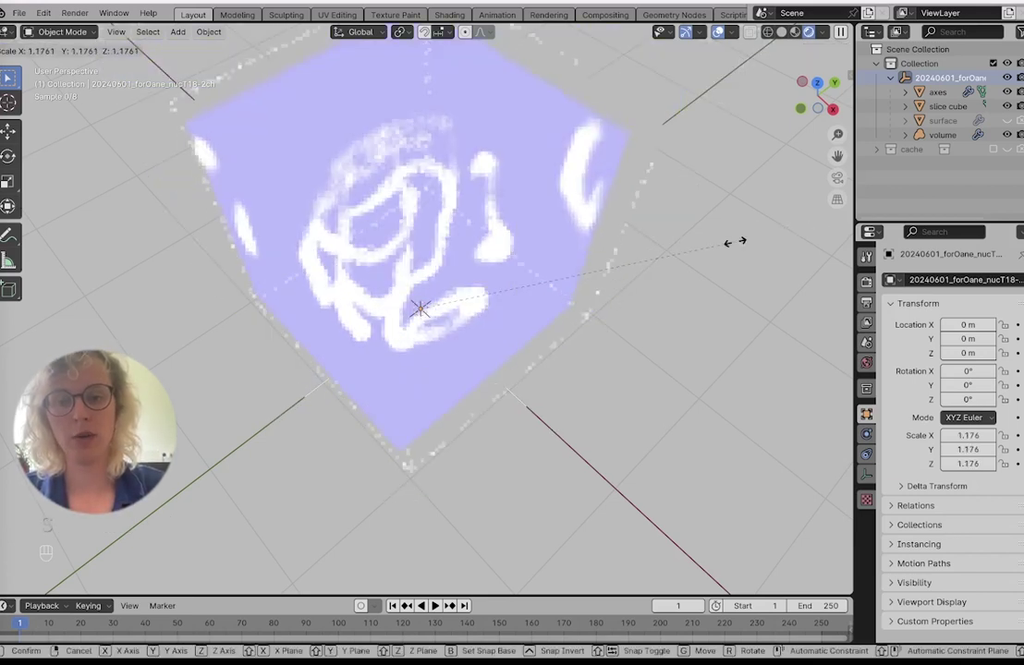
click(735, 242)
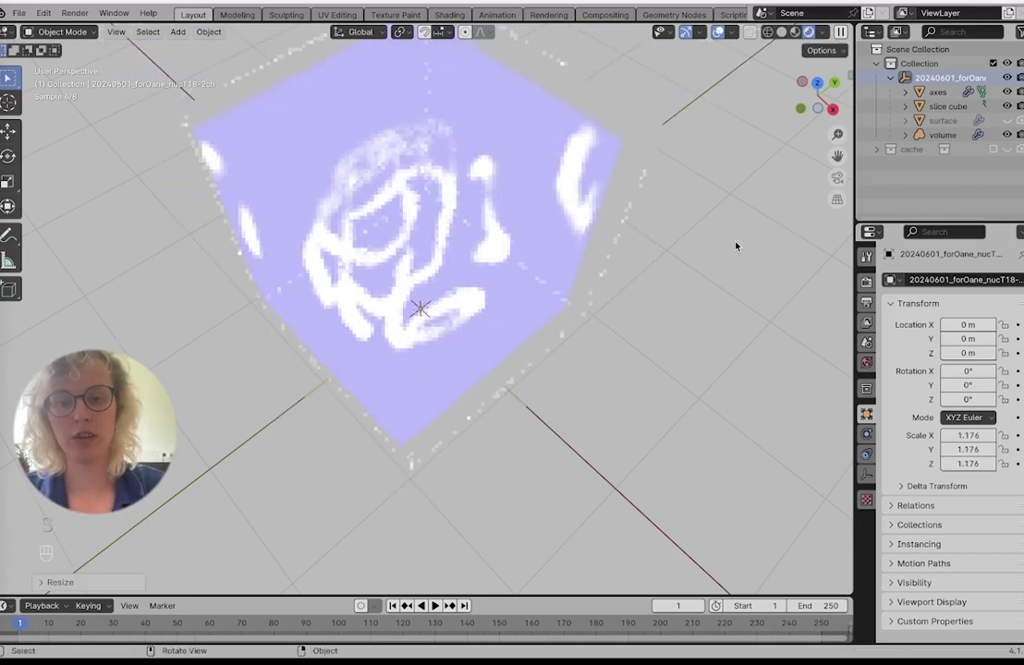
Try slicing the volume by moving the slice cube to about X 0.94, Y 1.06, Z 0.88 m and shrinking it, and undo both changes
click(948, 106)
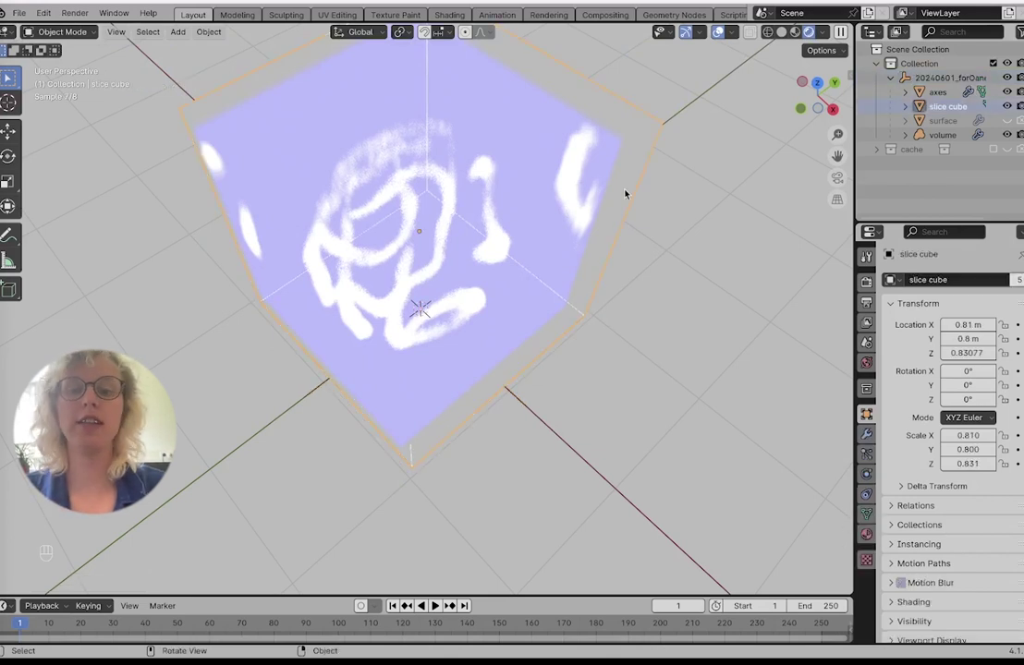
key(g)
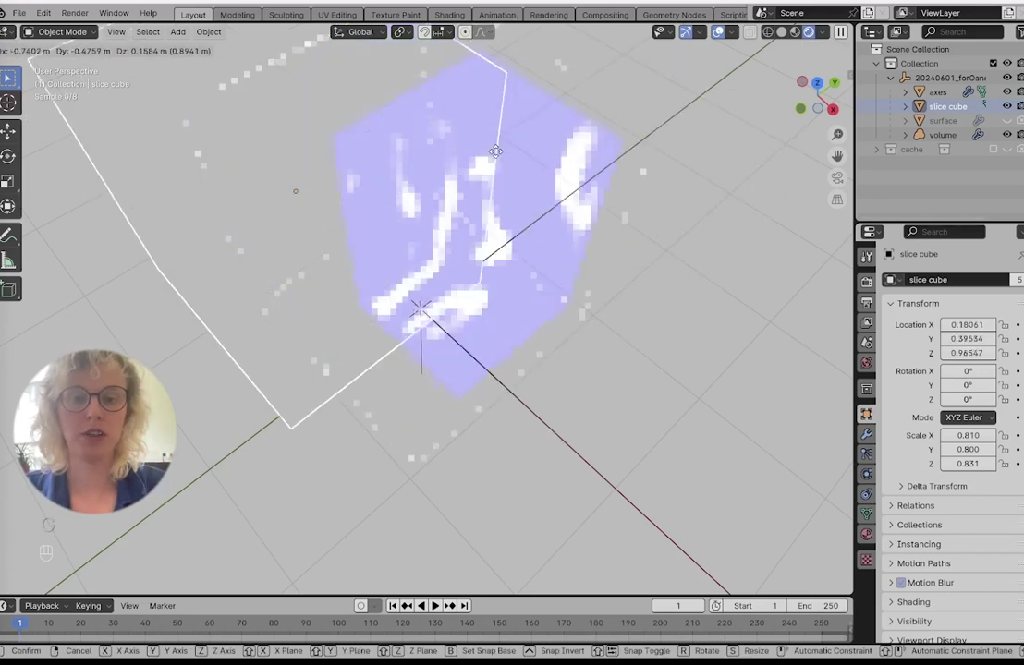
click(672, 174)
key(s)
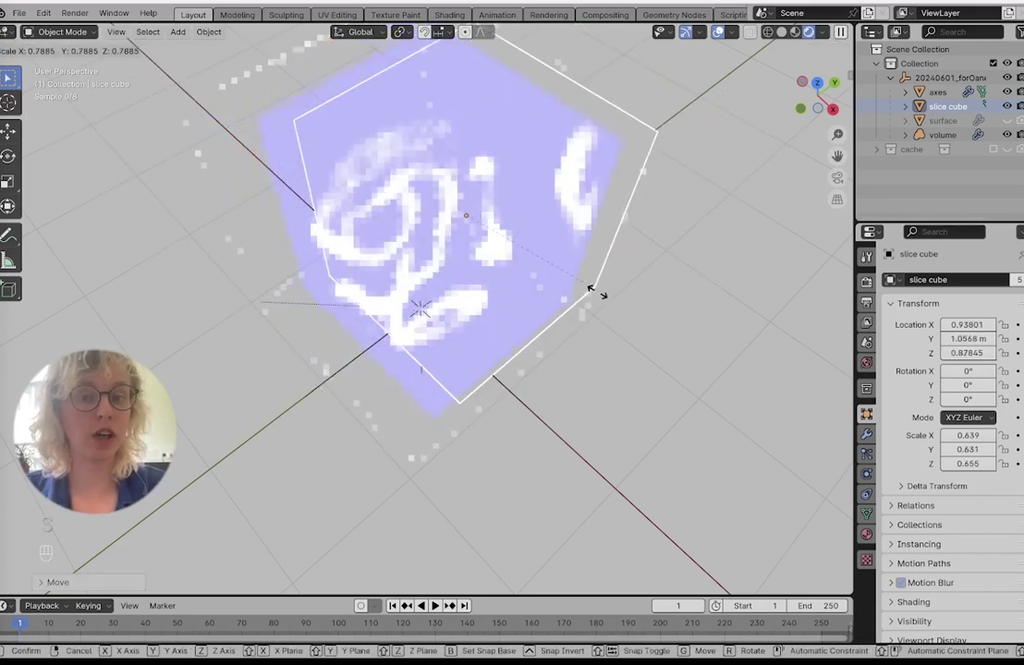
click(589, 297)
key(super+z)
key(super+z)
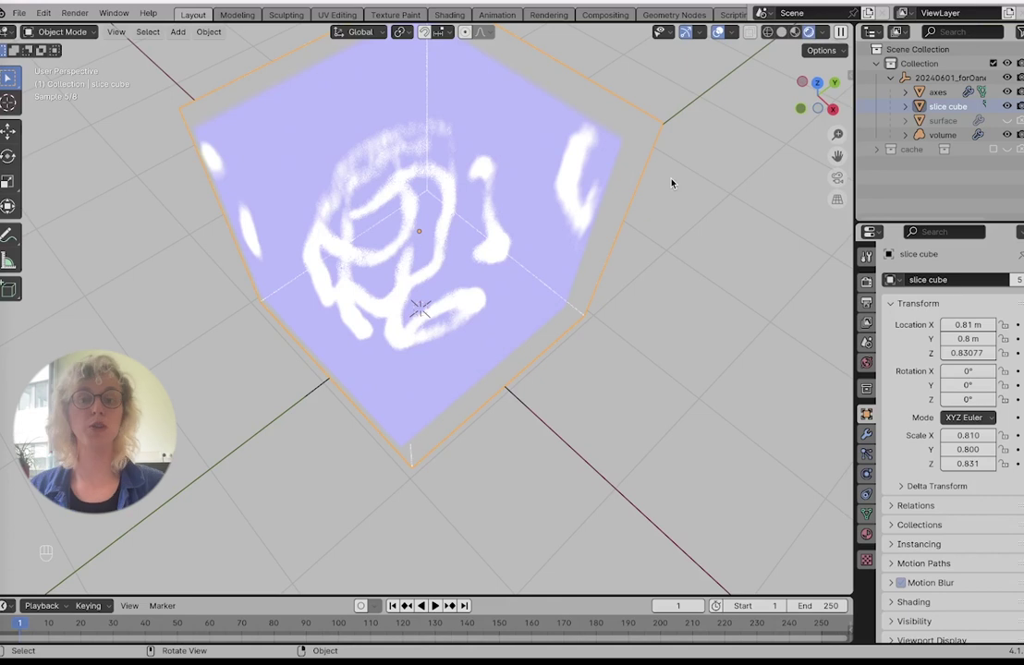
Go through the dataset's axes and surface objects, select the volume object, and show its Geometry Nodes modifier settings
click(941, 93)
click(942, 121)
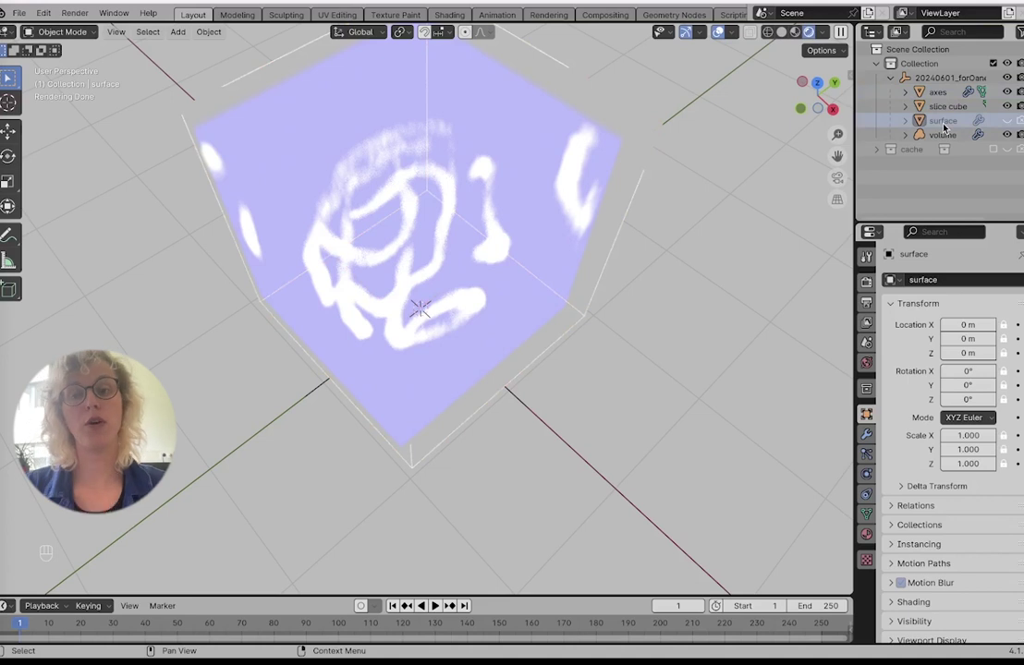
click(954, 136)
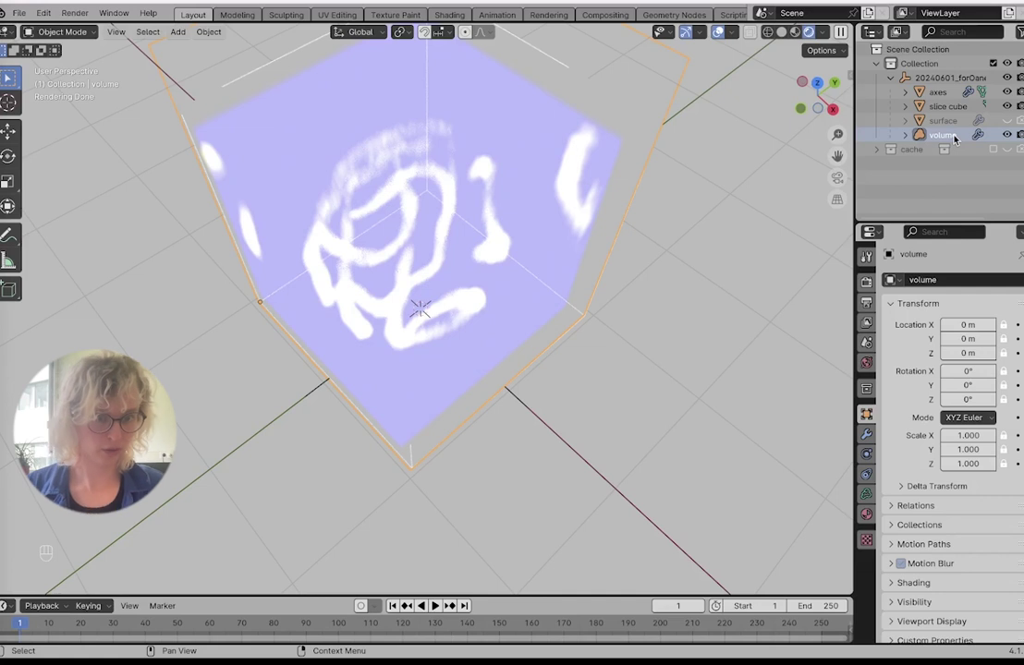
click(866, 434)
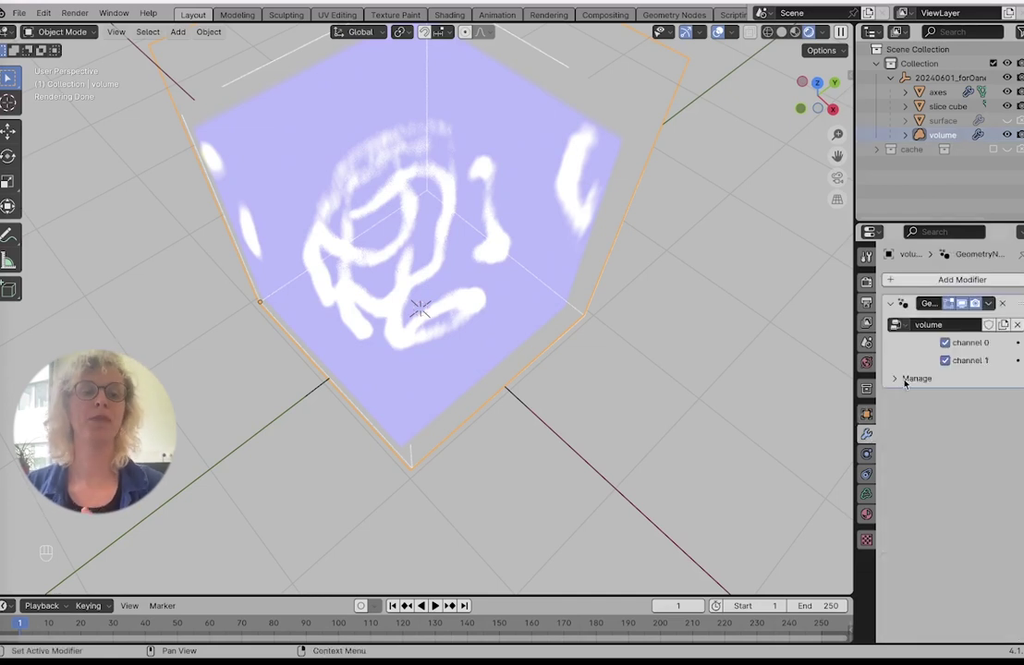
Turn channel 0 off and back on in the volume's modifier, and do the same with channel 1, to view each channel alone
click(945, 342)
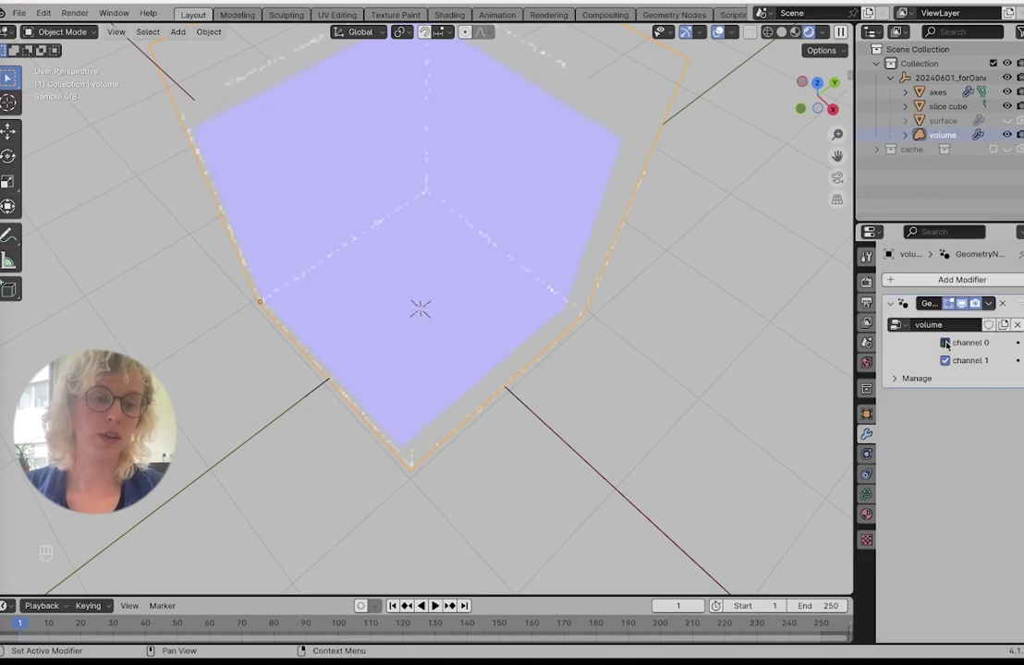
click(945, 342)
click(945, 360)
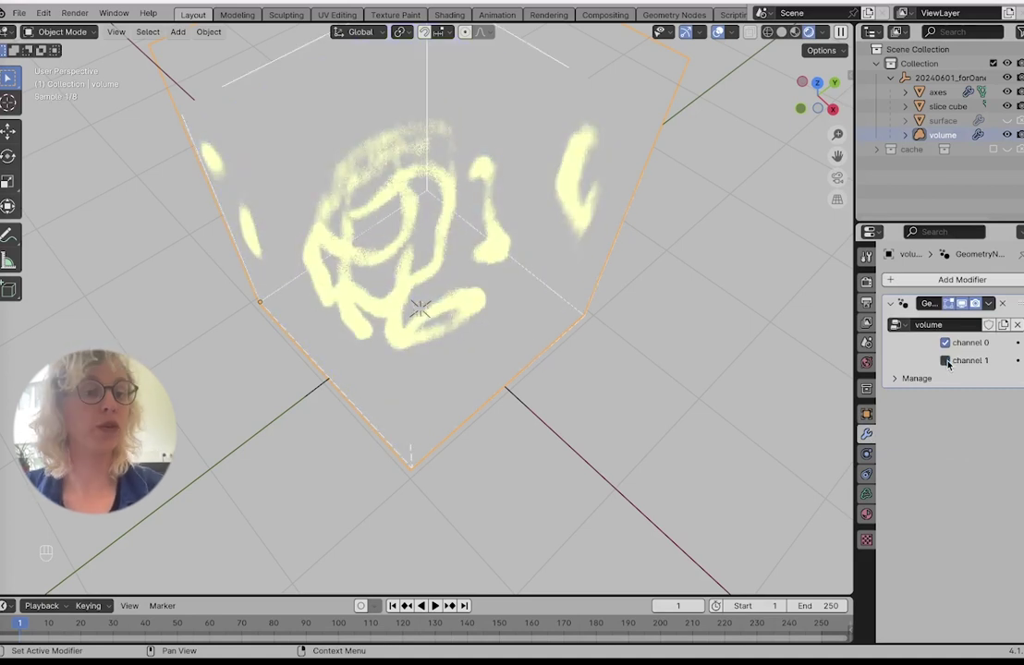
click(945, 361)
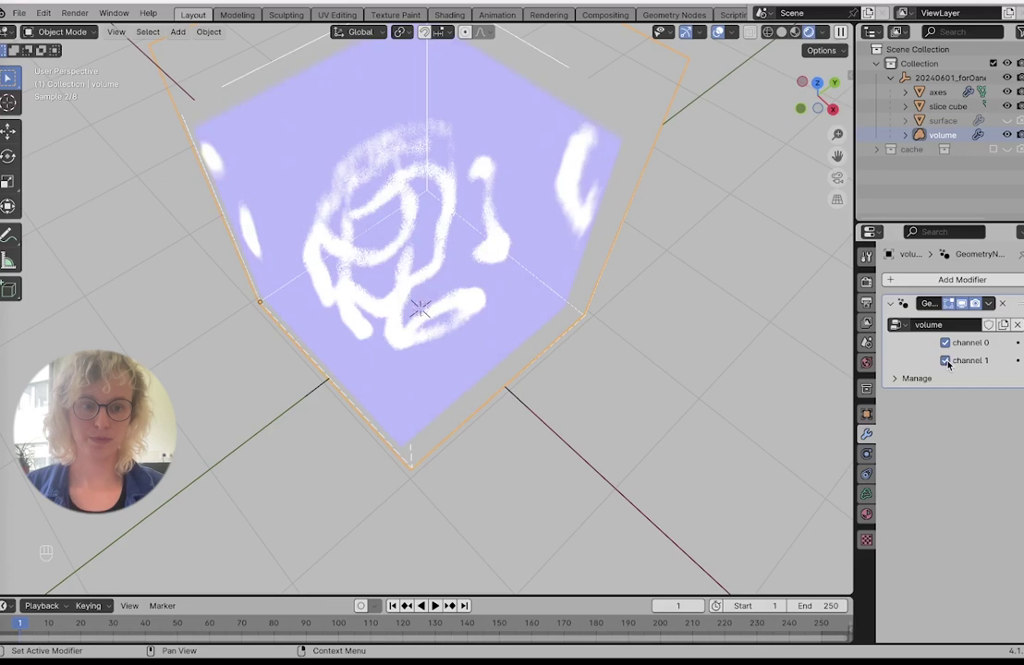
In the volume's channel 1 material, expand the volume emission shader and move the color ramp's black stop to about 0.453
click(866, 515)
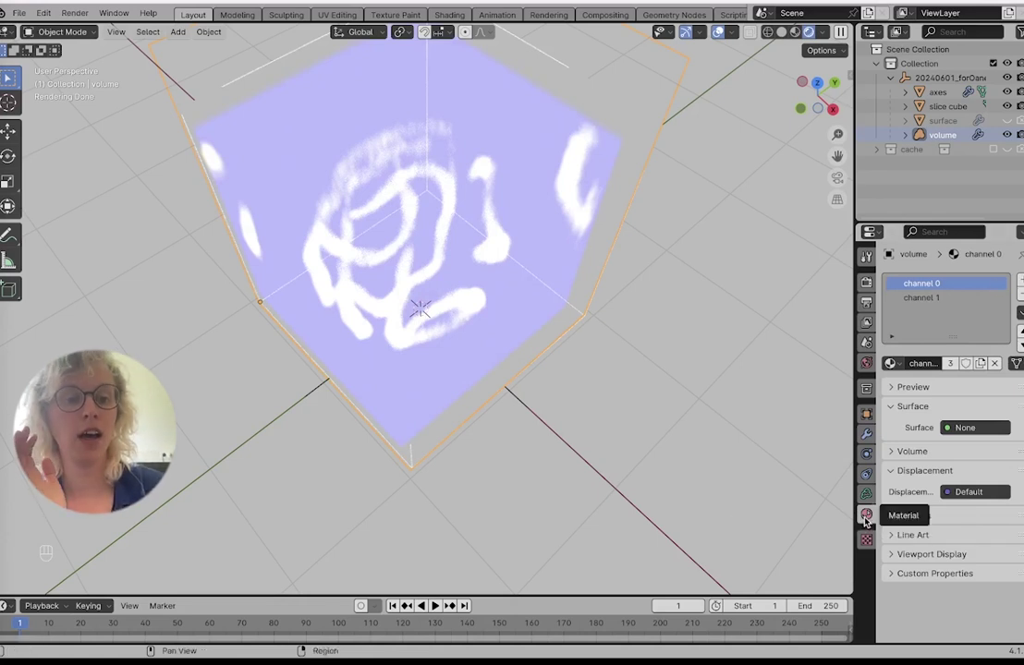
click(952, 298)
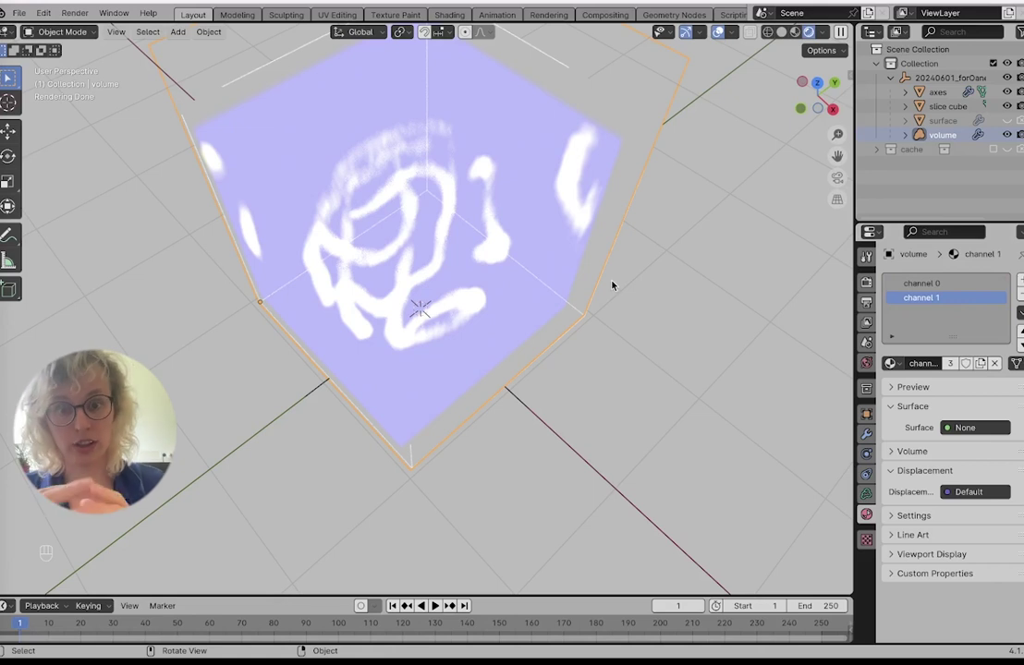
click(895, 452)
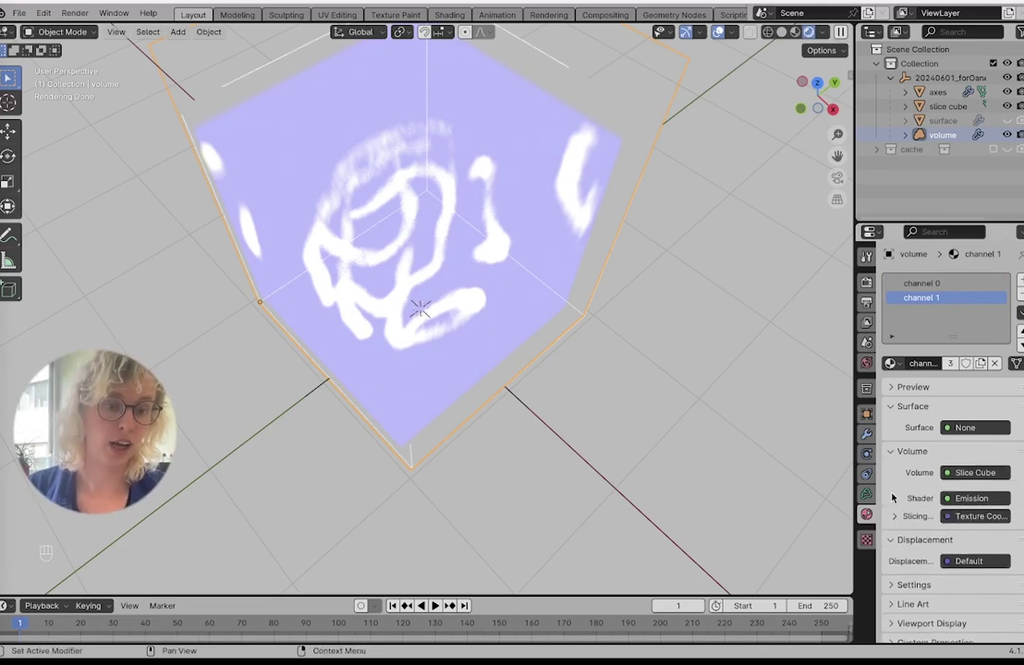
click(893, 498)
scroll(930, 498, down, 2)
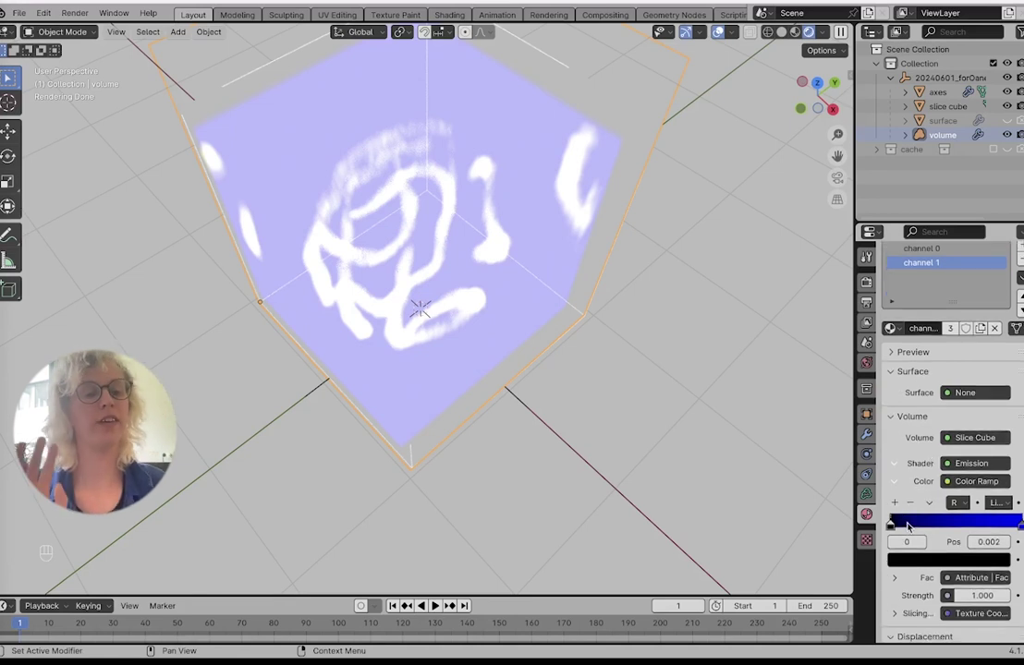
drag(907, 526, 970, 530)
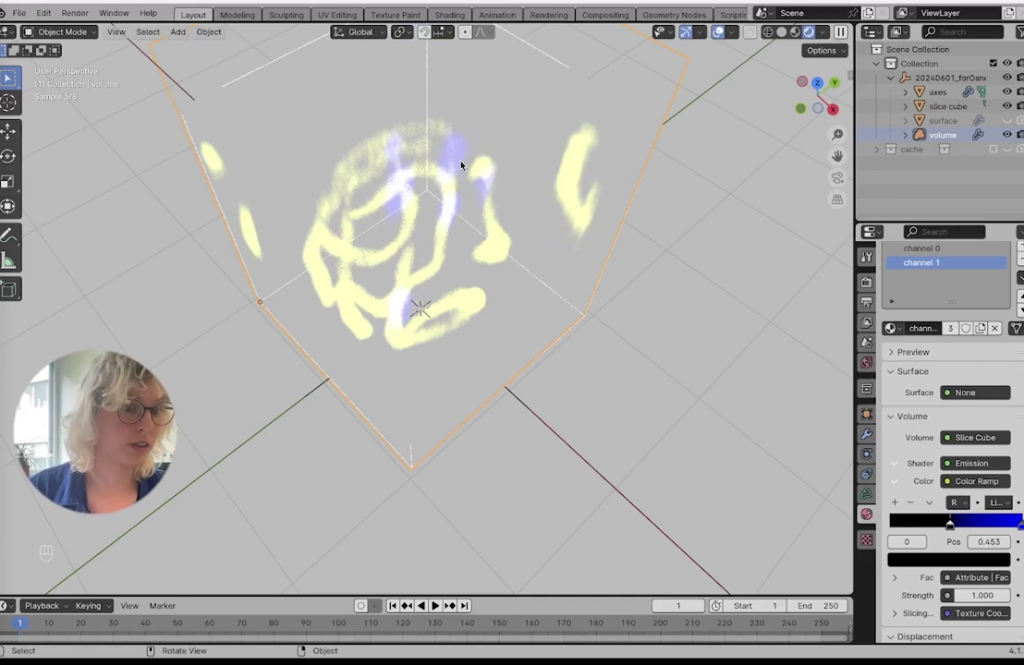
middle_drag(461, 166, 466, 165)
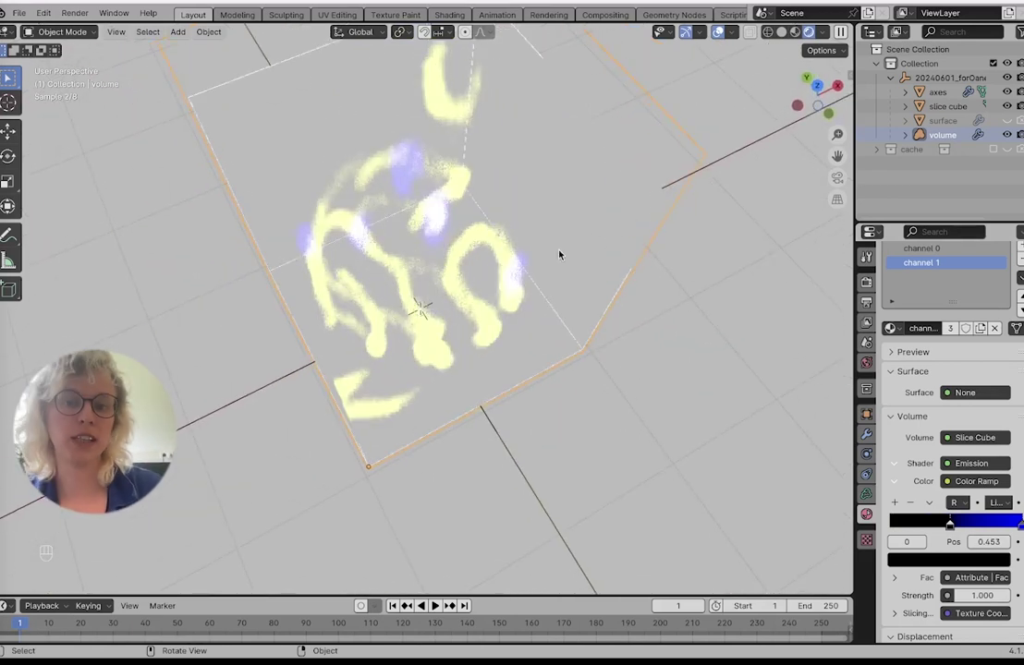
In the channel 0 material, expand the emission shader and move the color ramp's black stop to about 0.279
click(921, 248)
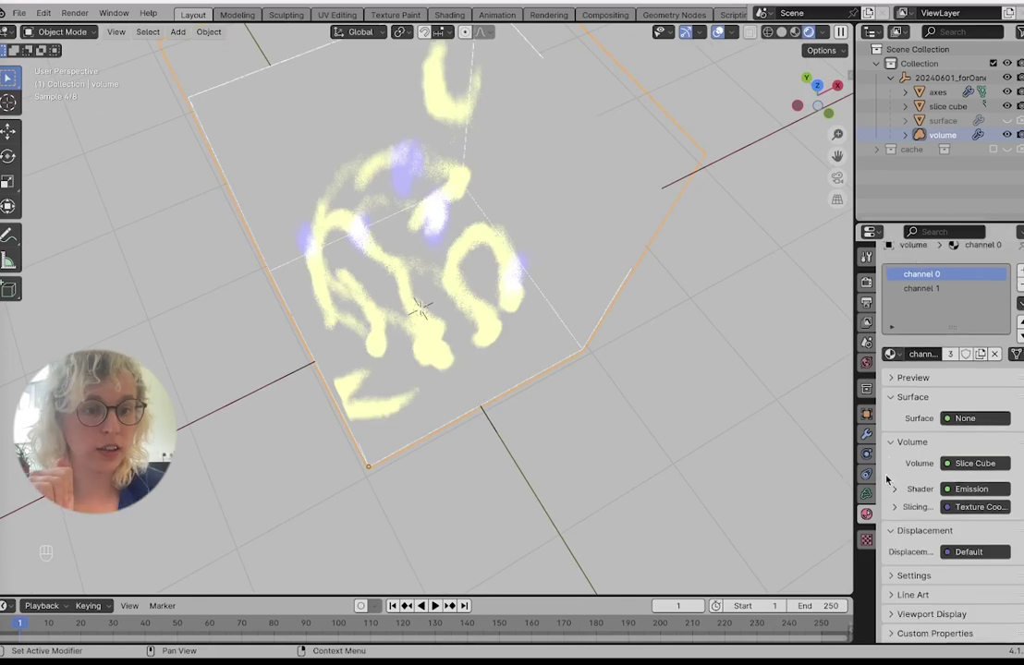
click(893, 488)
mouse_move(934, 551)
mouse_down()
mouse_move(943, 552)
mouse_move(893, 552)
mouse_move(926, 550)
mouse_up()
mouse_move(635, 499)
middle_down()
mouse_move(545, 499)
mouse_move(636, 499)
middle_up()
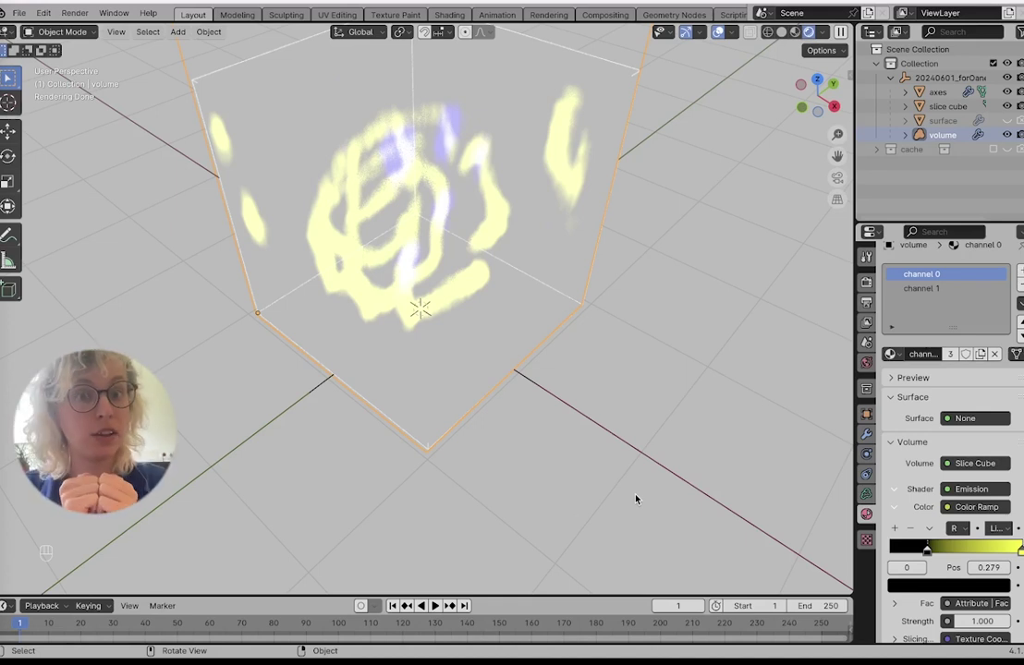
Switch to the Shading workspace and show its viewport in rendered shading, framed closely on the volume
click(450, 15)
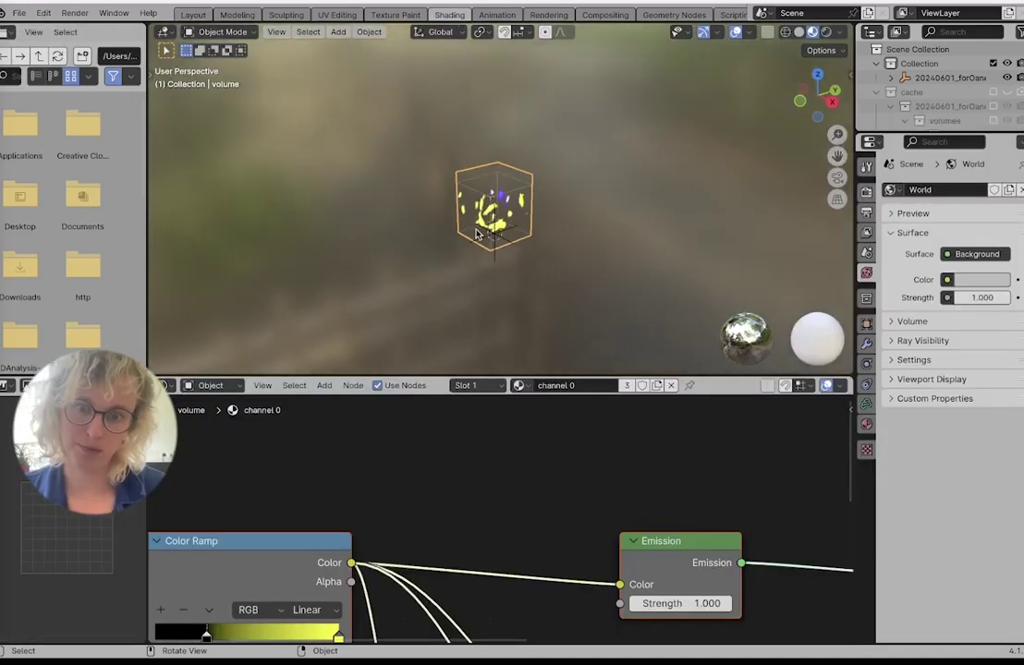
click(825, 32)
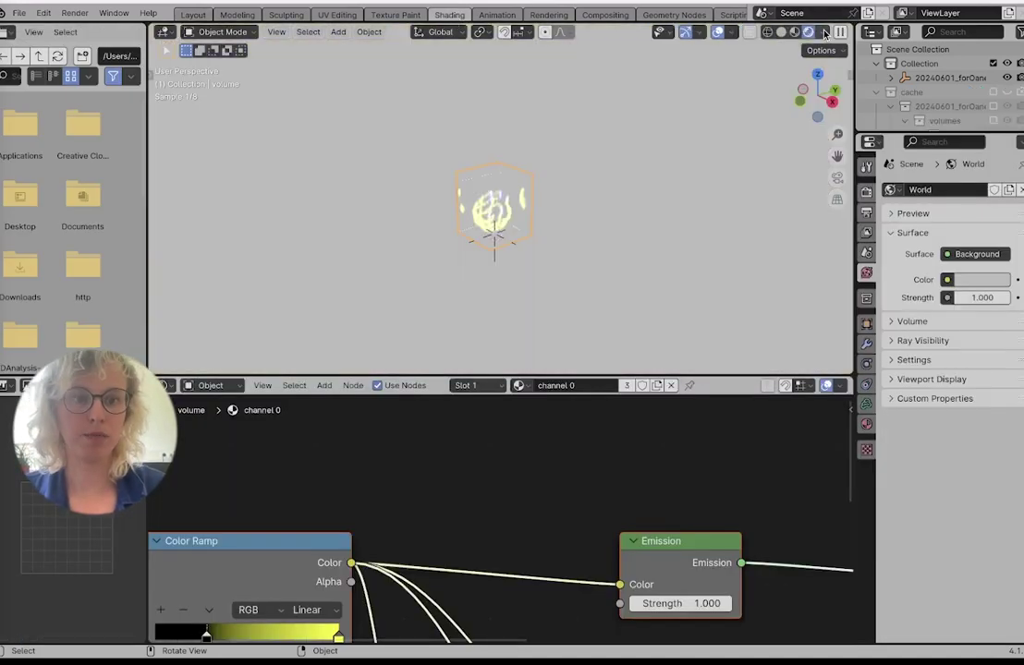
scroll(532, 229, up, 8)
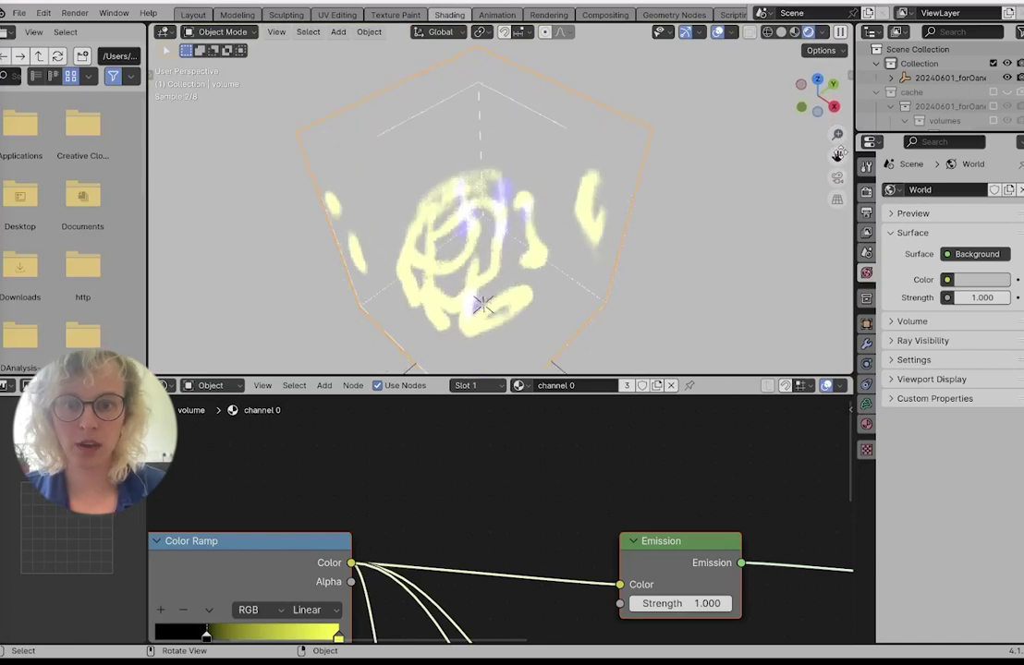
middle_drag(532, 227, 545, 199)
Examine the channel 0 node tree from the Attribute and Color Ramp nodes through to the Material Output
scroll(534, 270, left, 2)
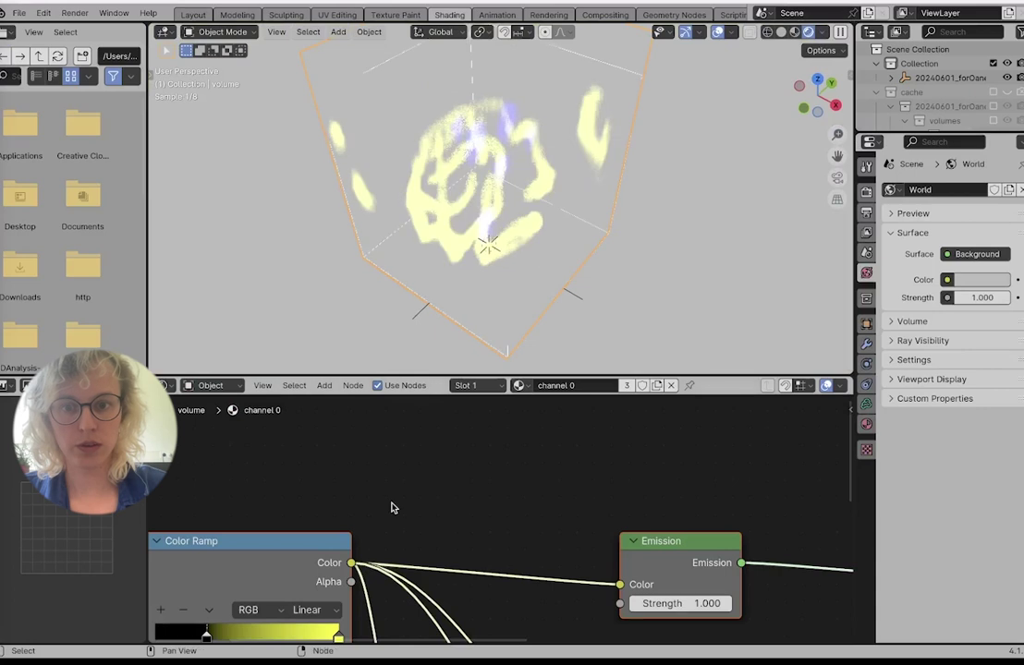
scroll(392, 507, left, 3)
scroll(392, 507, left, 3)
scroll(392, 507, down, 5)
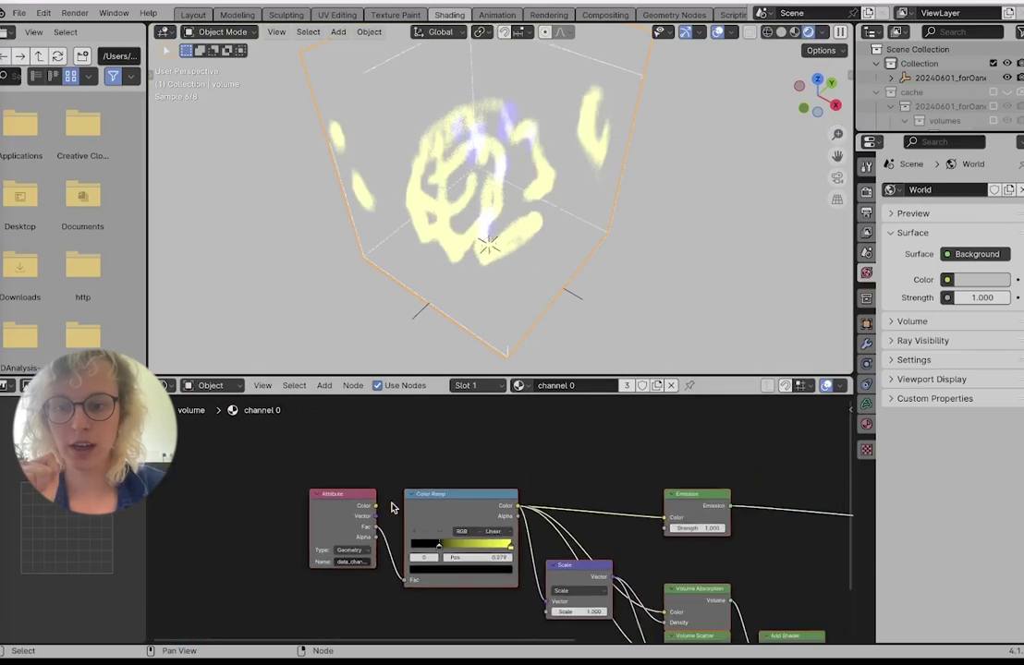
scroll(392, 507, right, 5)
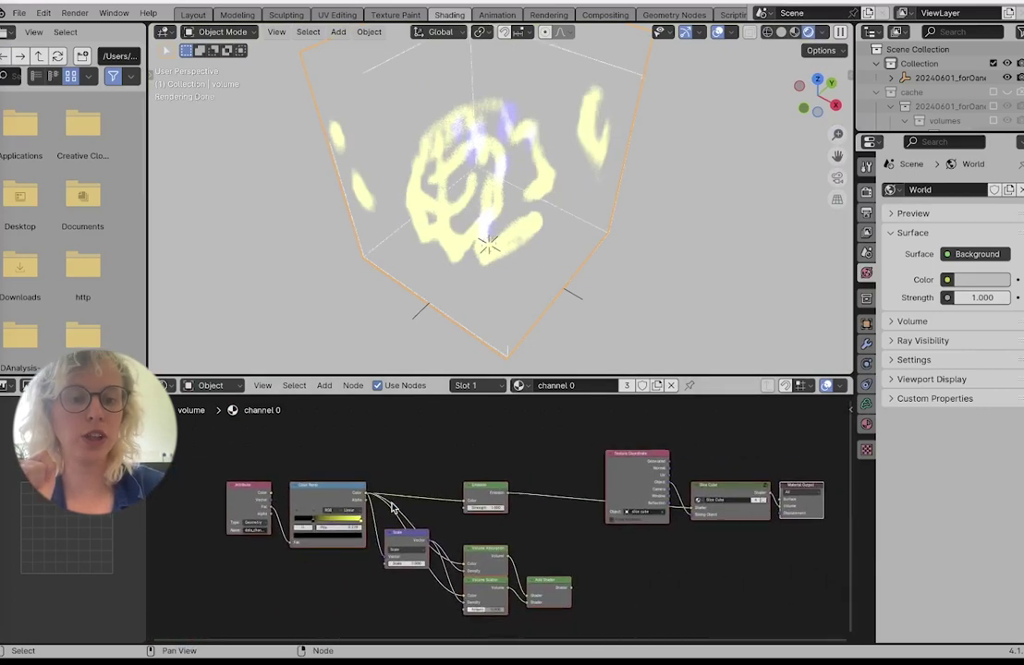
scroll(389, 469, up, 2)
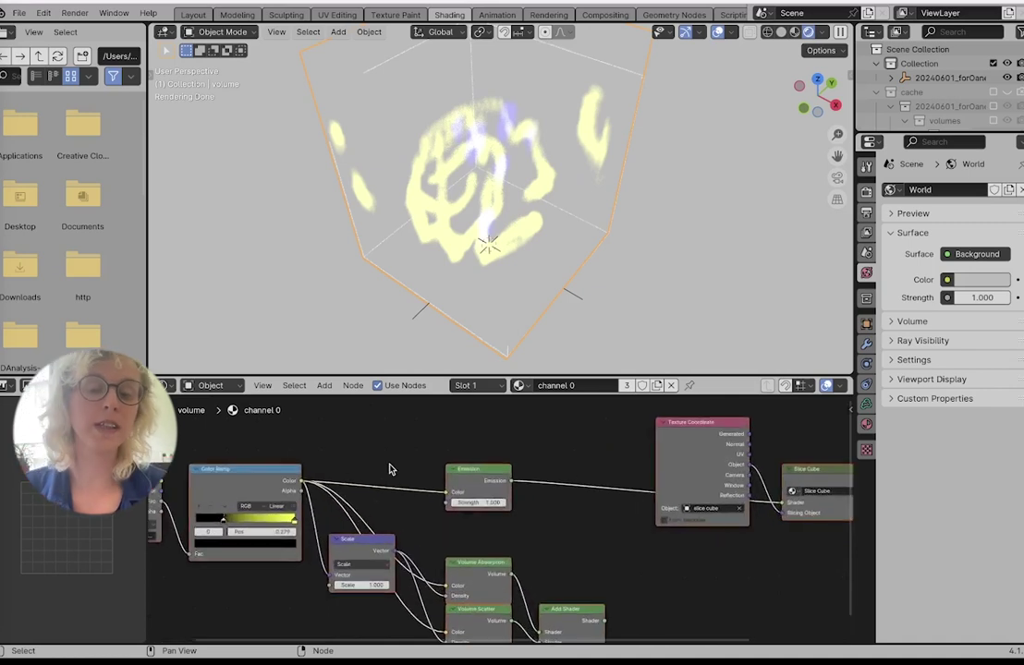
scroll(389, 469, left, 5)
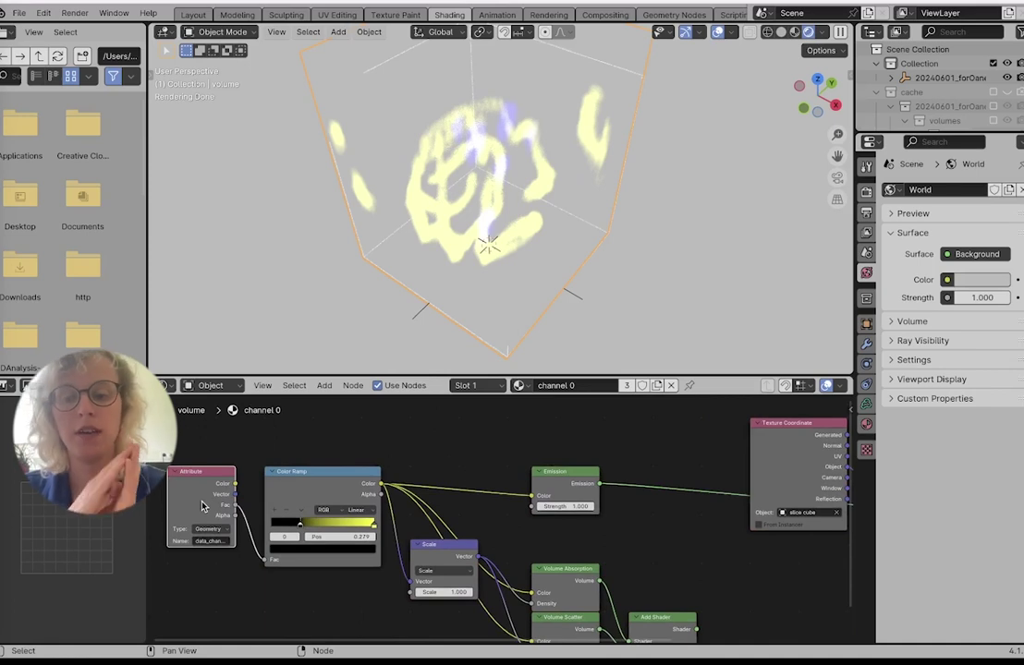
Change the yellow end stop of channel 0's Color Ramp node to light green
click(292, 492)
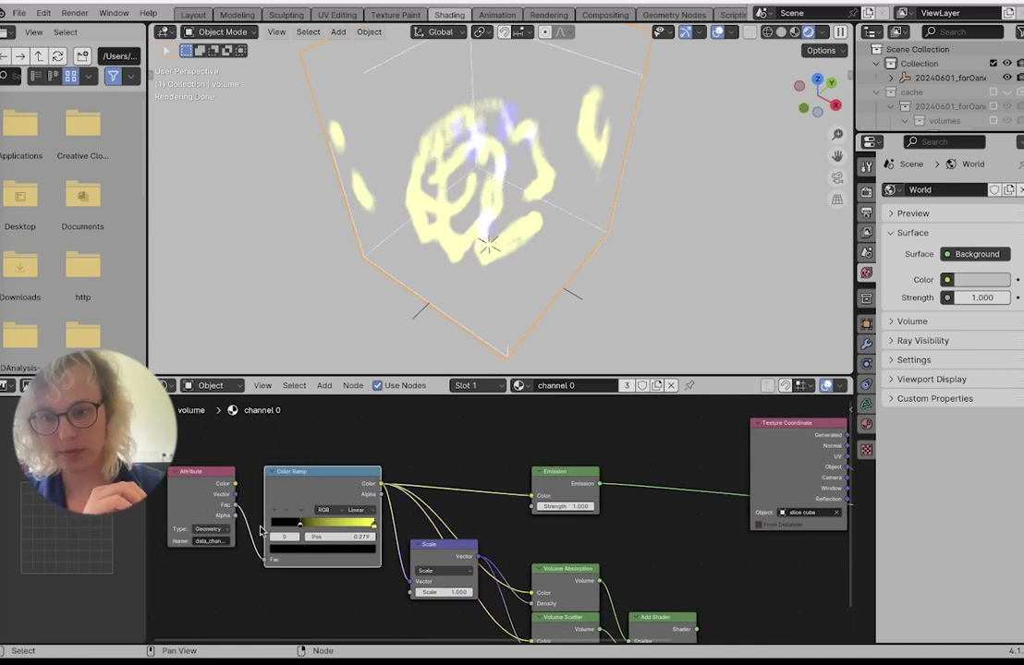
click(372, 527)
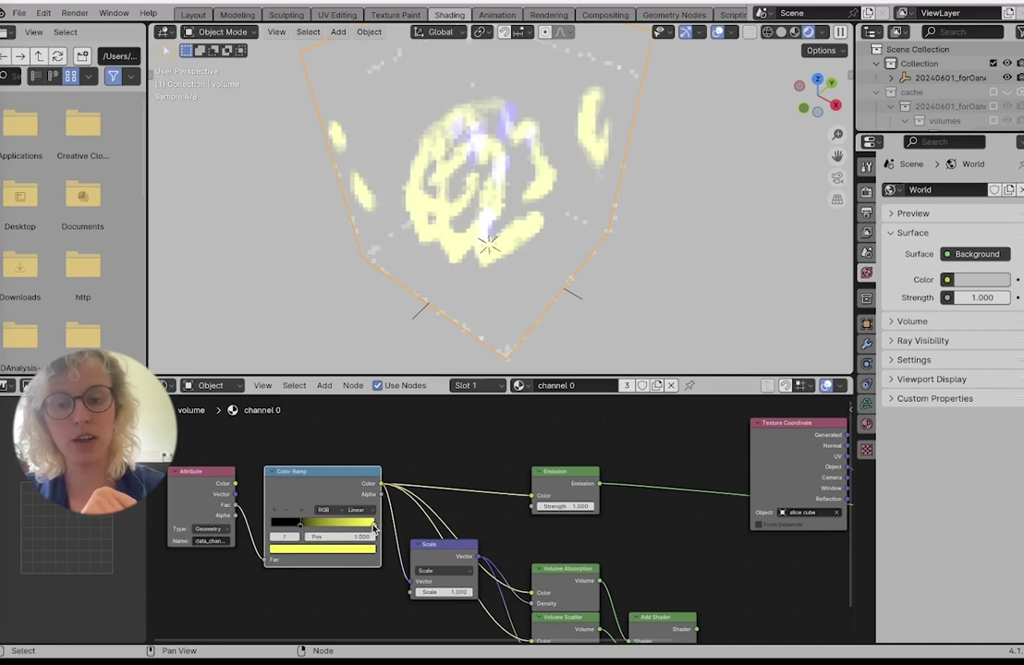
click(344, 549)
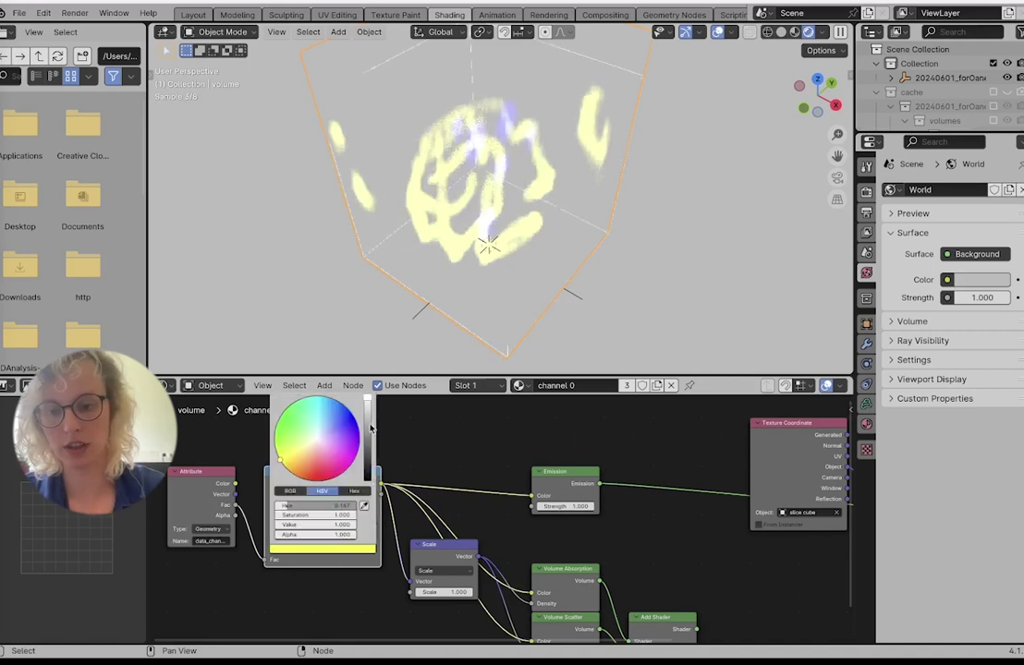
click(288, 422)
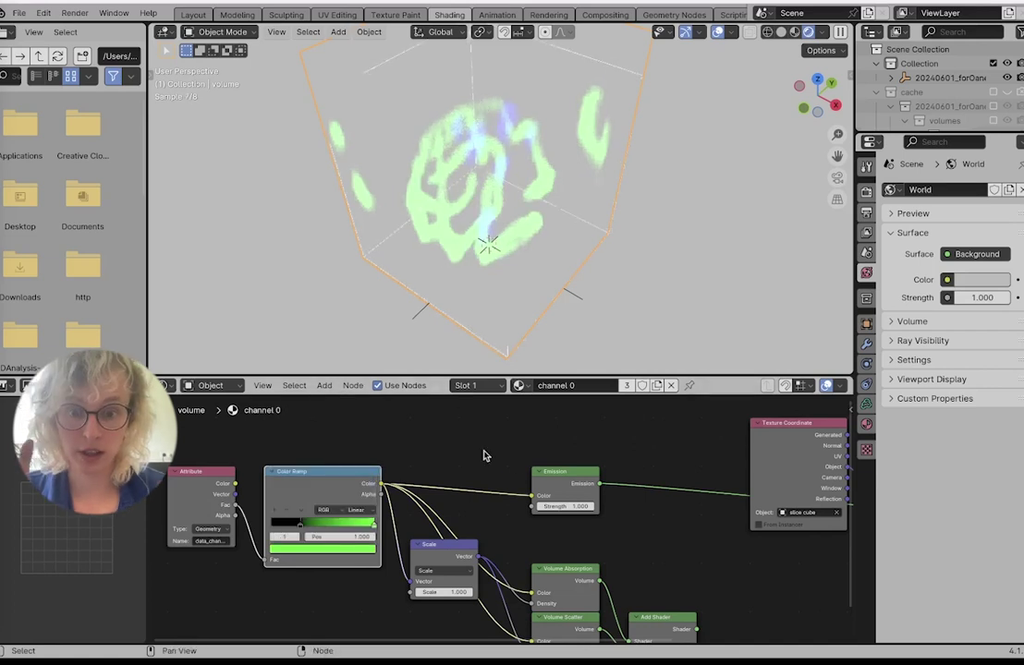
Examine the Emission node and how the slice cube's Texture Coordinate node feeds the Slice Cube group and Material Output
click(550, 484)
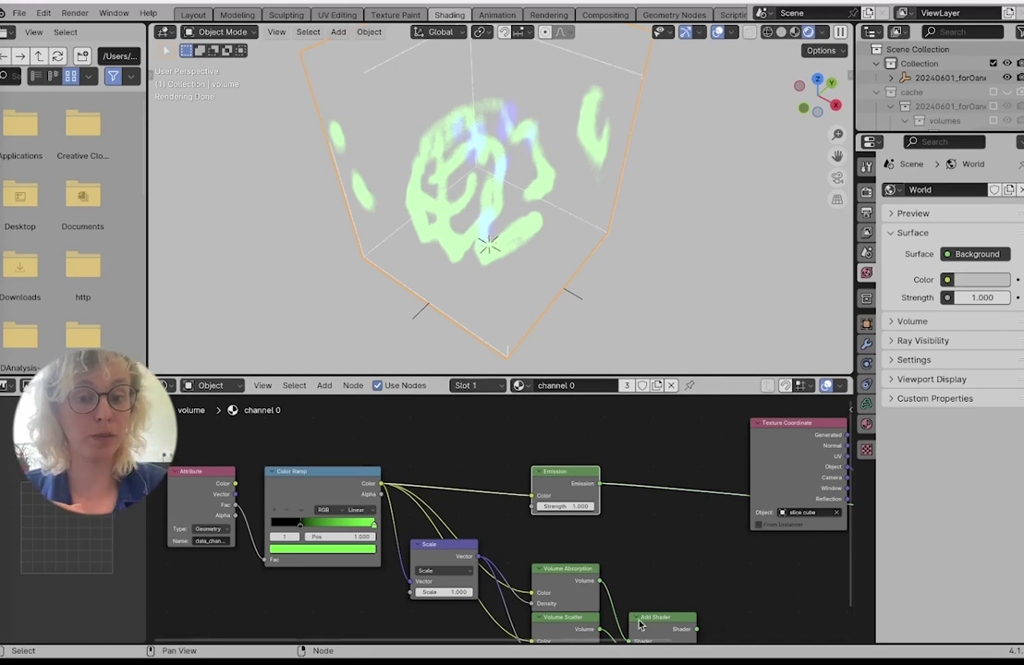
scroll(708, 509, right, 5)
scroll(709, 509, right, 3)
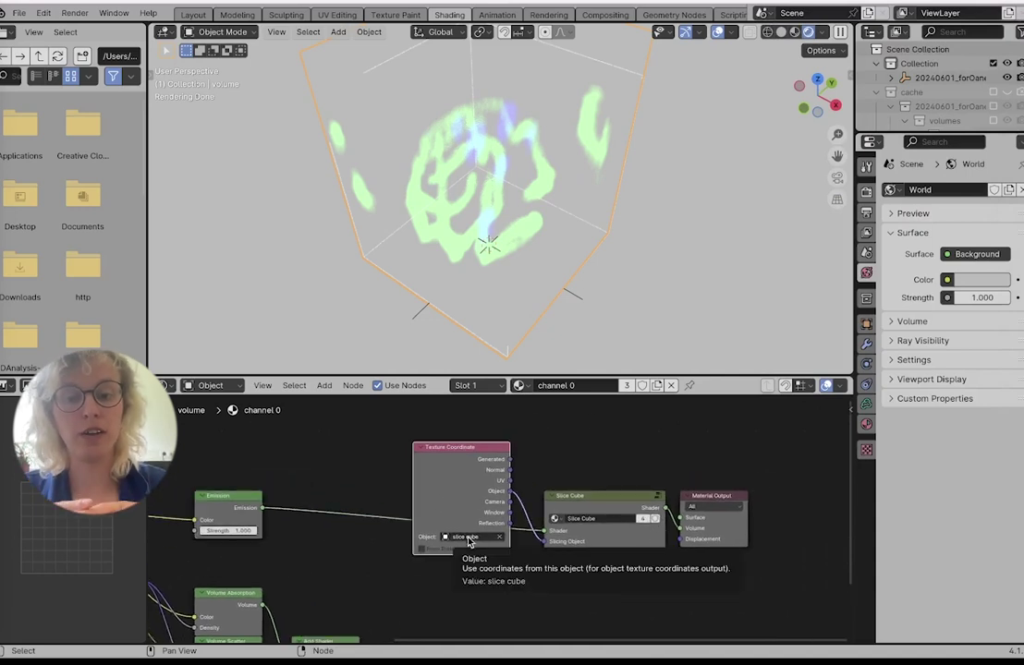
Examine the Slice Cube group and Material Output nodes, then return to channel 0's Attribute and Color Ramp nodes
click(622, 501)
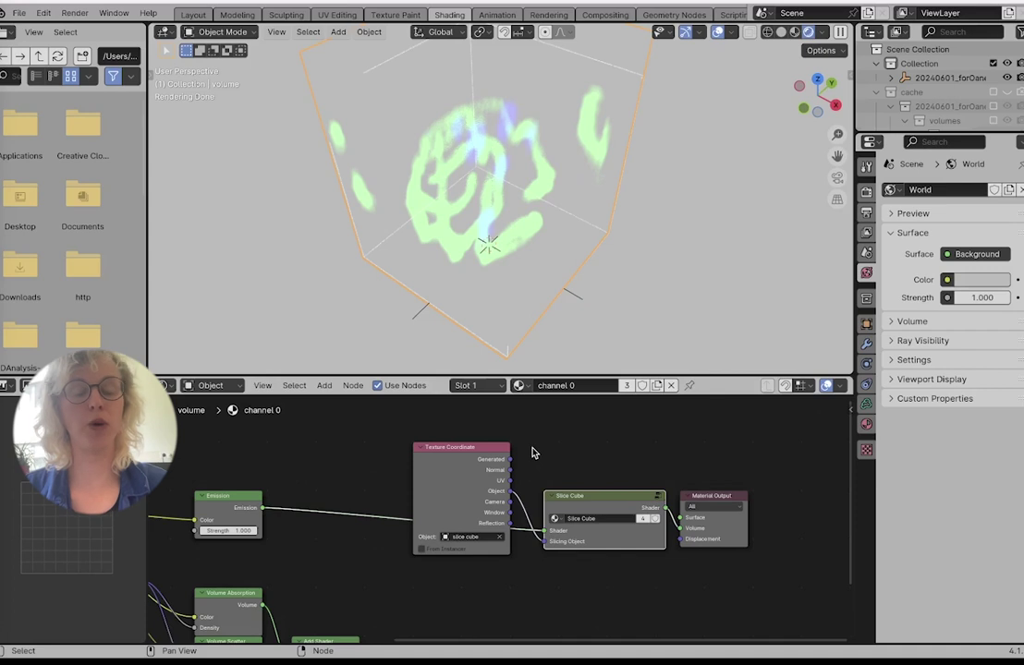
click(734, 539)
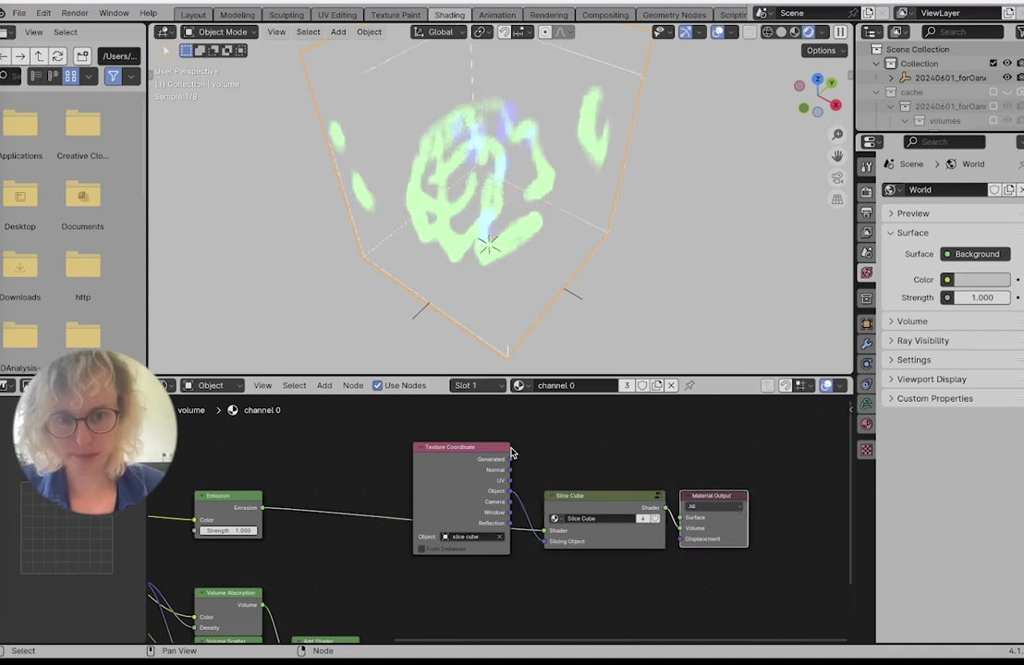
scroll(511, 453, left, 10)
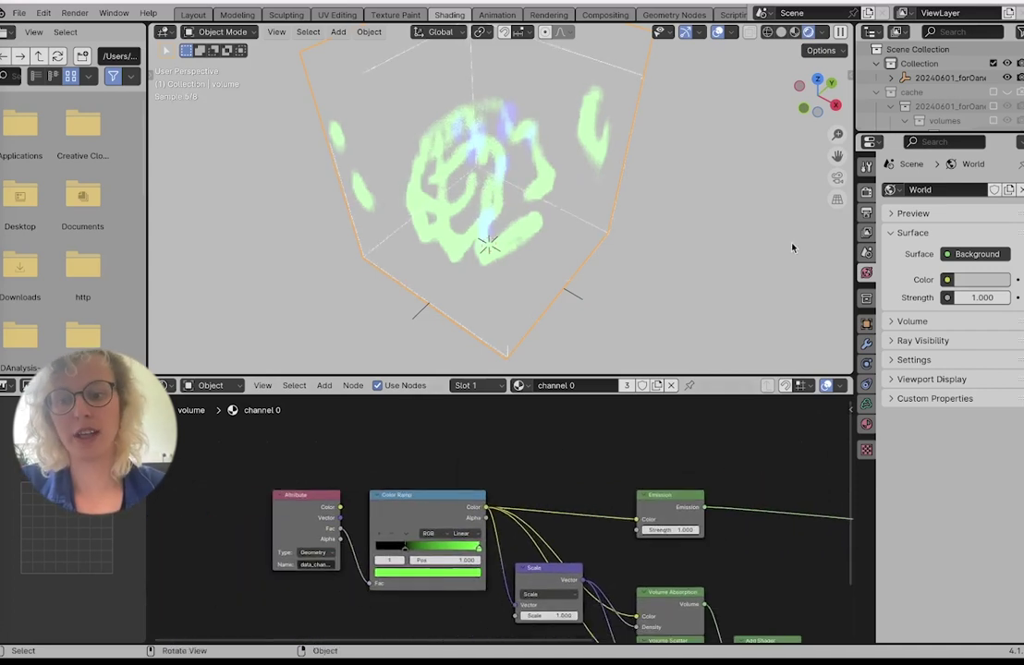
Open the volume's channel 0 material properties and expand the Volume section with its shader and Color Ramp settings
click(865, 424)
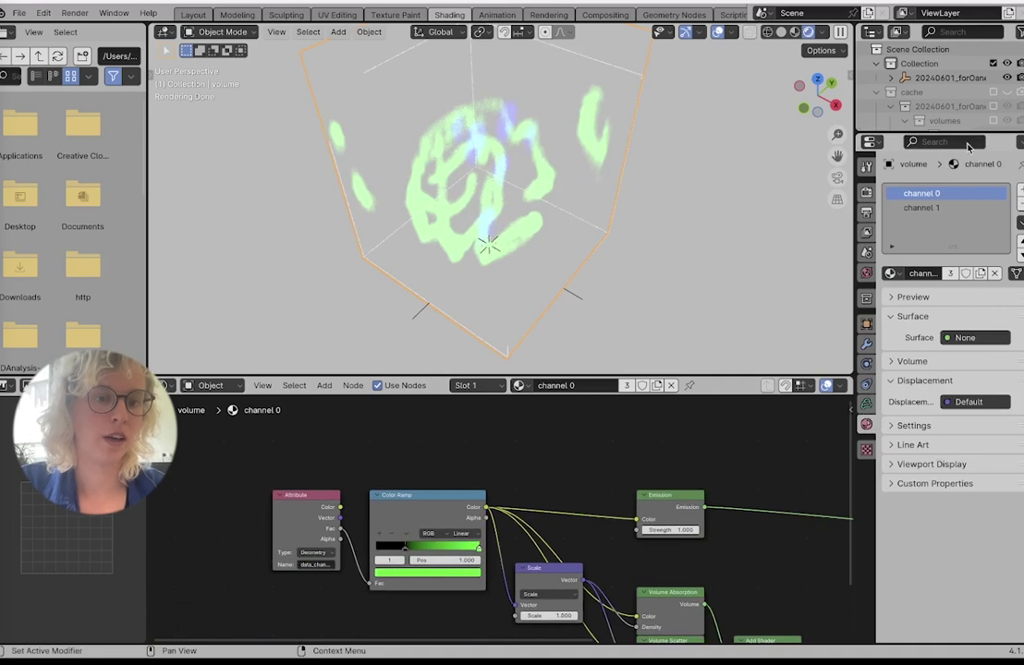
click(890, 77)
scroll(930, 113, down, 3)
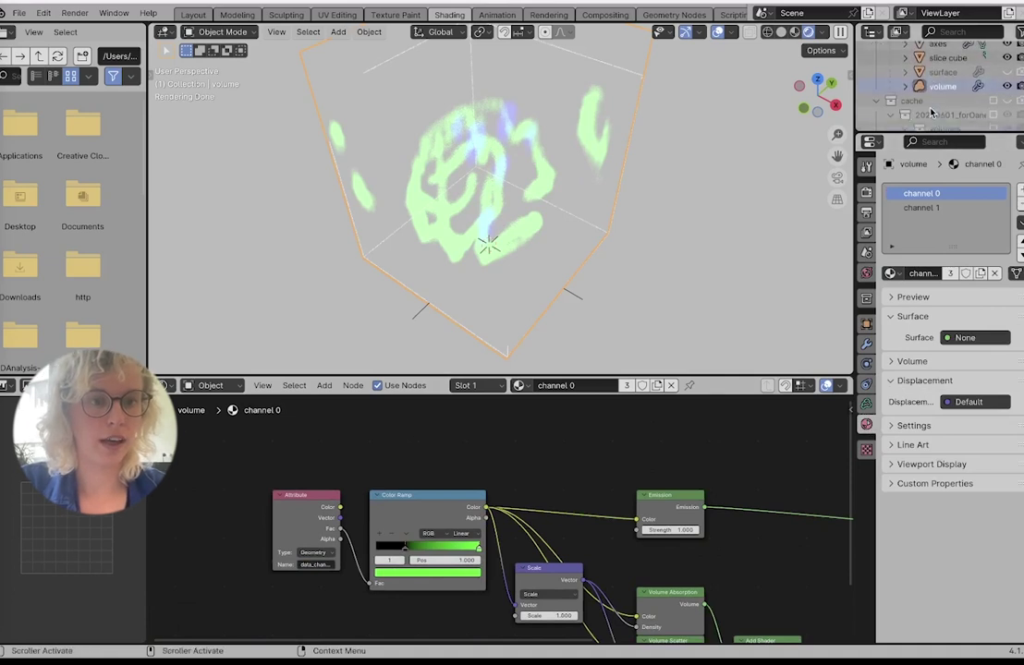
click(905, 360)
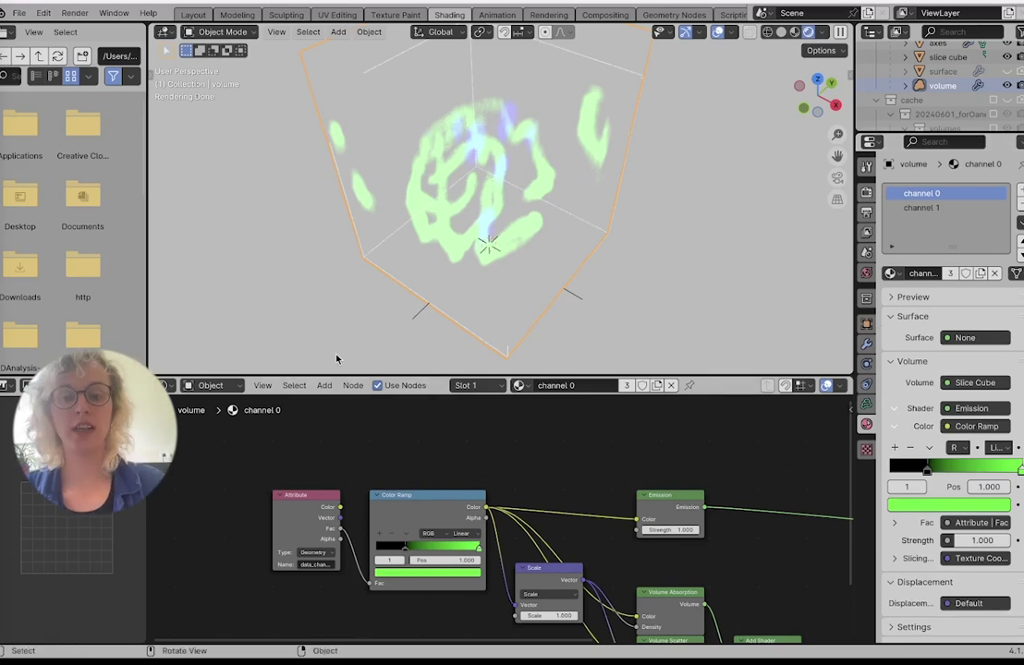
Look at the volume's node tree in the Geometry Nodes workspace and return to the Shading workspace
click(325, 385)
mouse_move(377, 425)
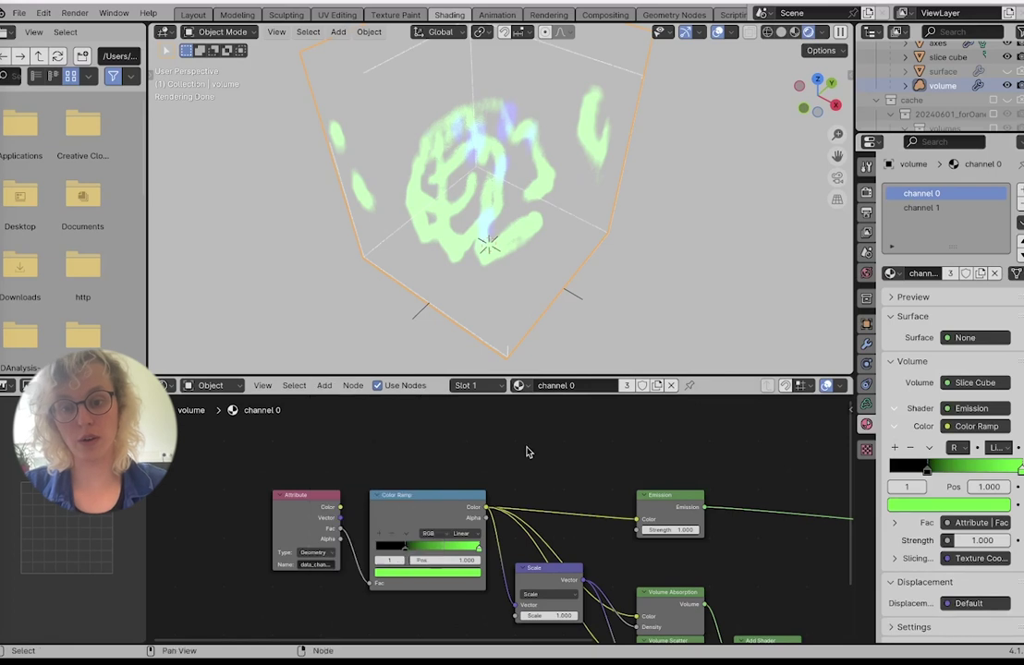
click(670, 14)
scroll(611, 450, down, 4)
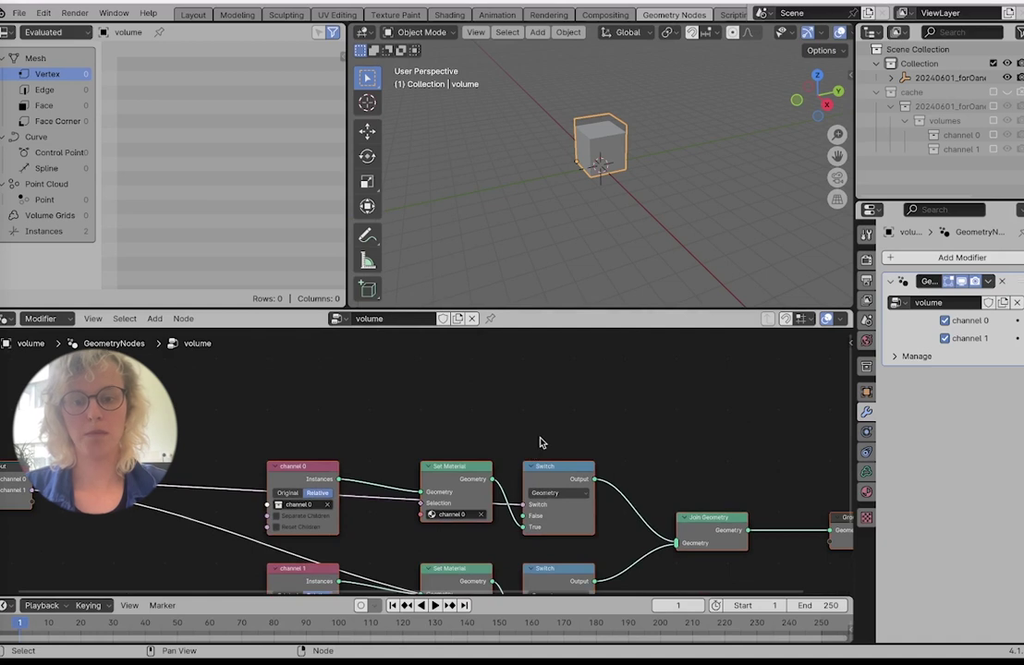
click(449, 14)
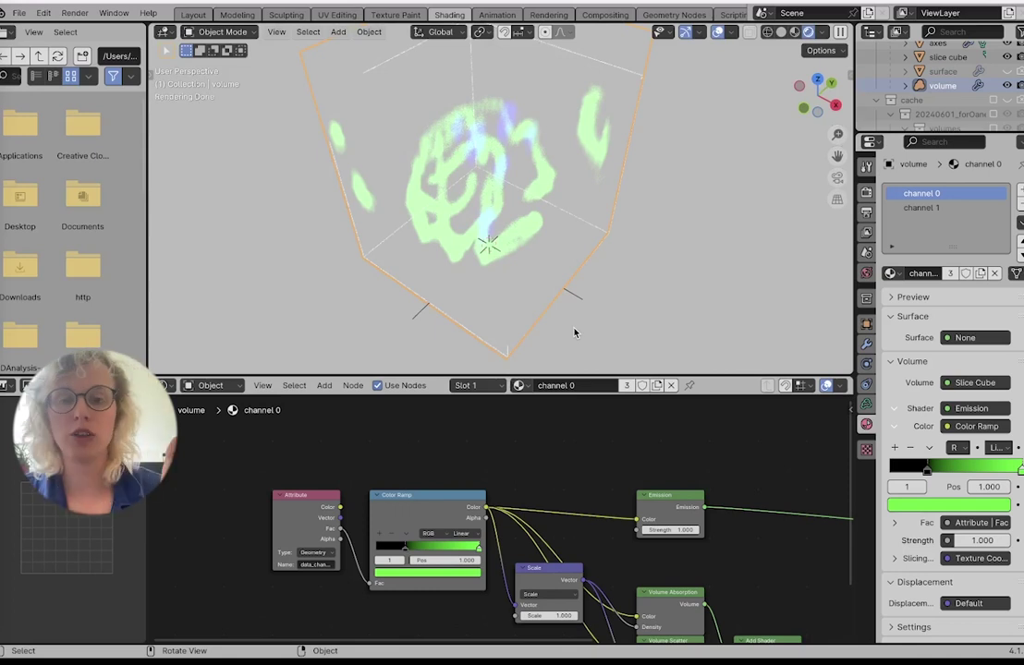
Hide the volume object and show the surface object in the viewport
click(1007, 85)
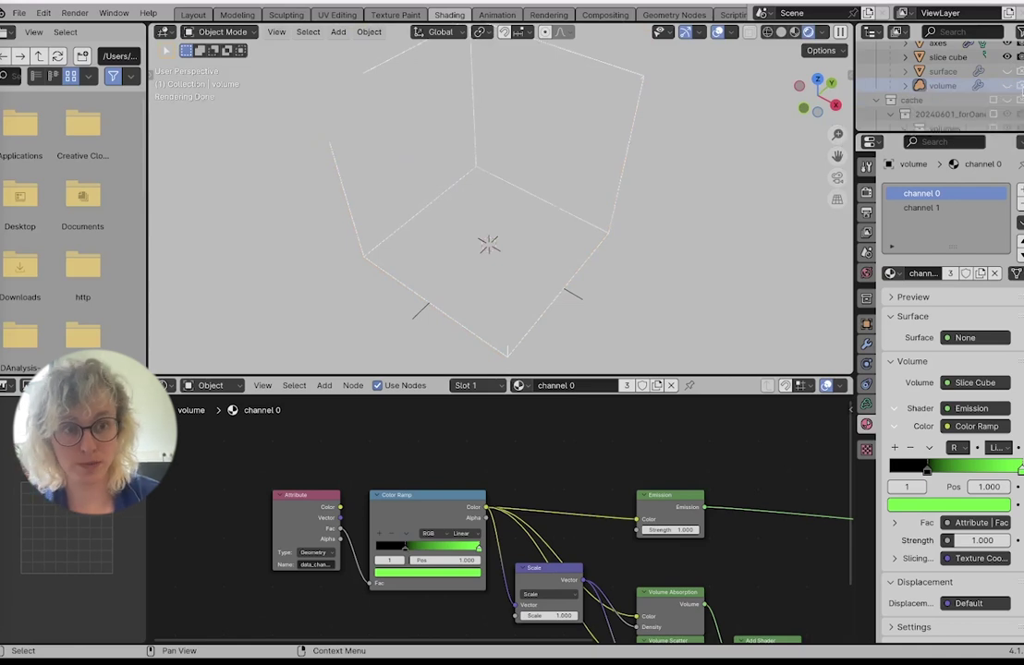
click(1007, 72)
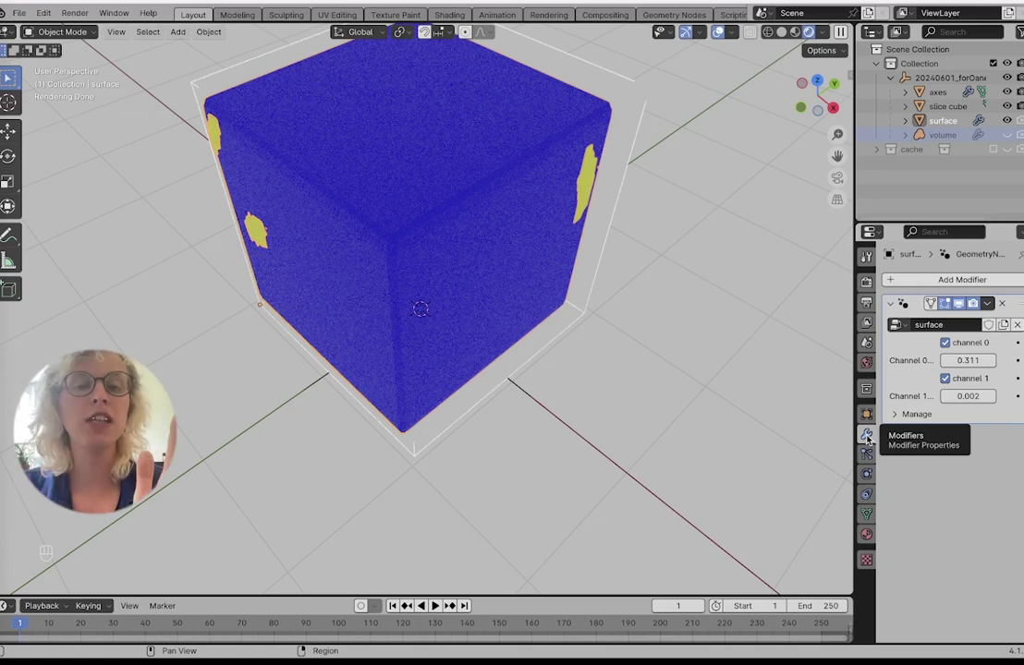
In the surface object's geometry nodes modifier, set the channel 1 threshold to 0.462 and the channel 0 threshold to 0.231
click(969, 397)
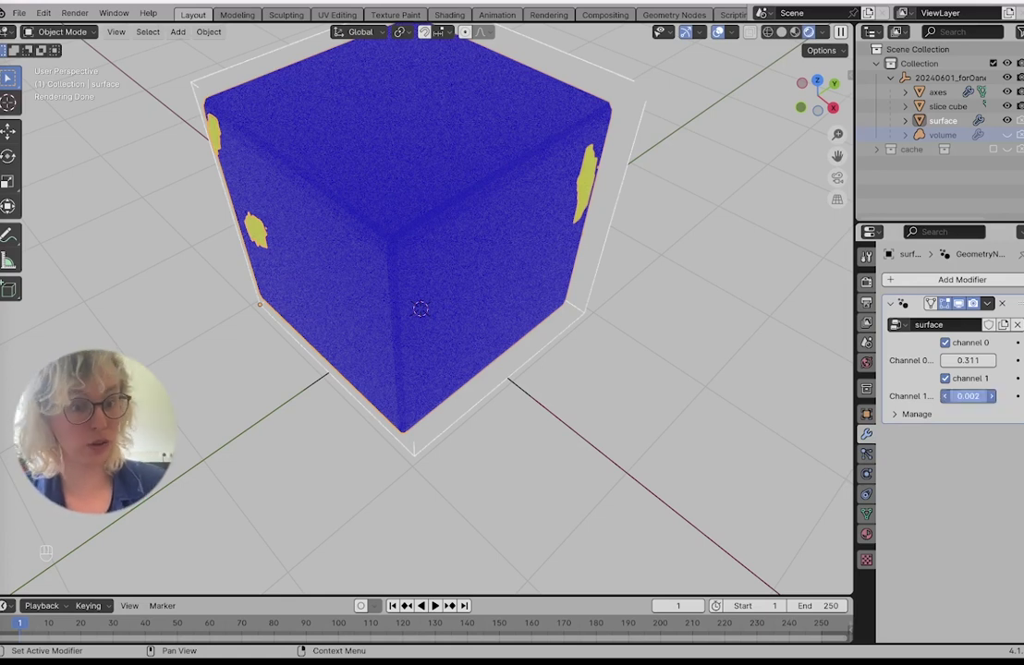
key(Return)
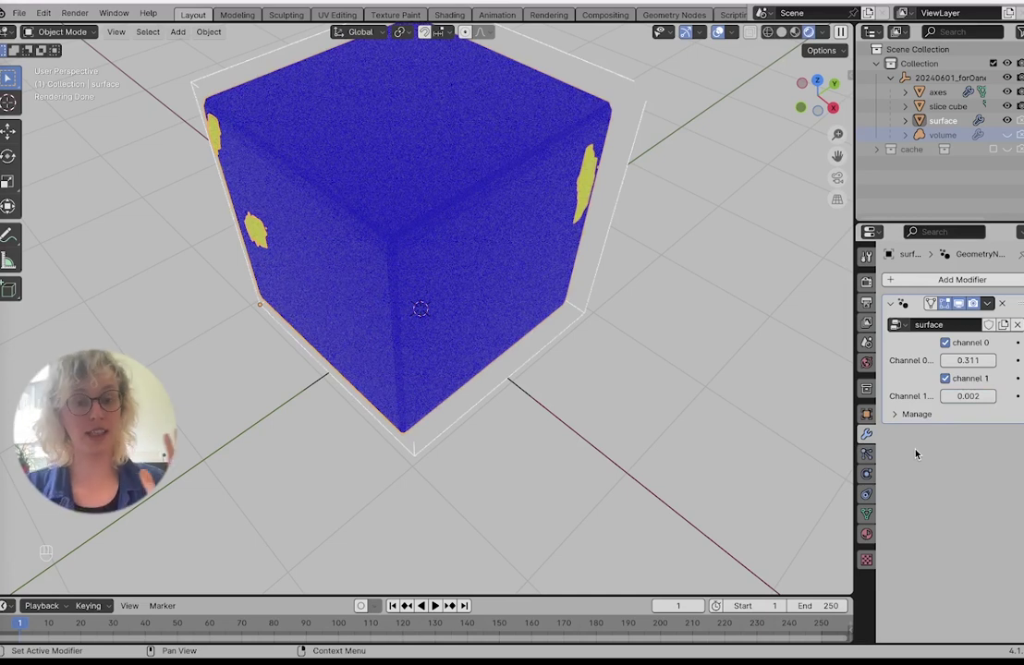
drag(968, 396, 1022, 395)
middle_drag(591, 301, 575, 301)
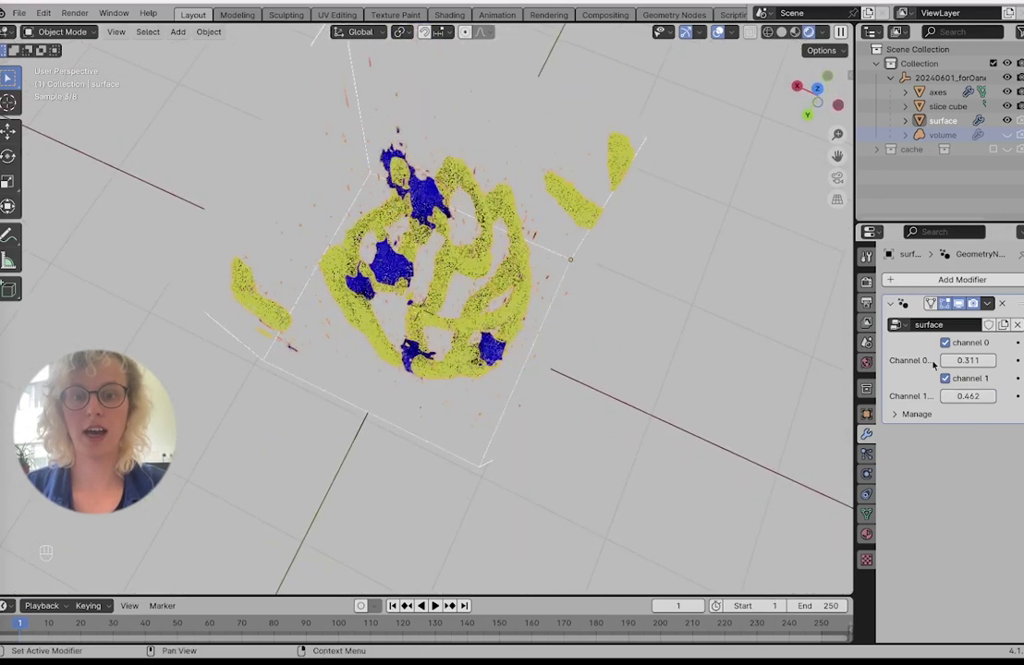
drag(979, 361, 956, 361)
middle_drag(575, 332, 562, 334)
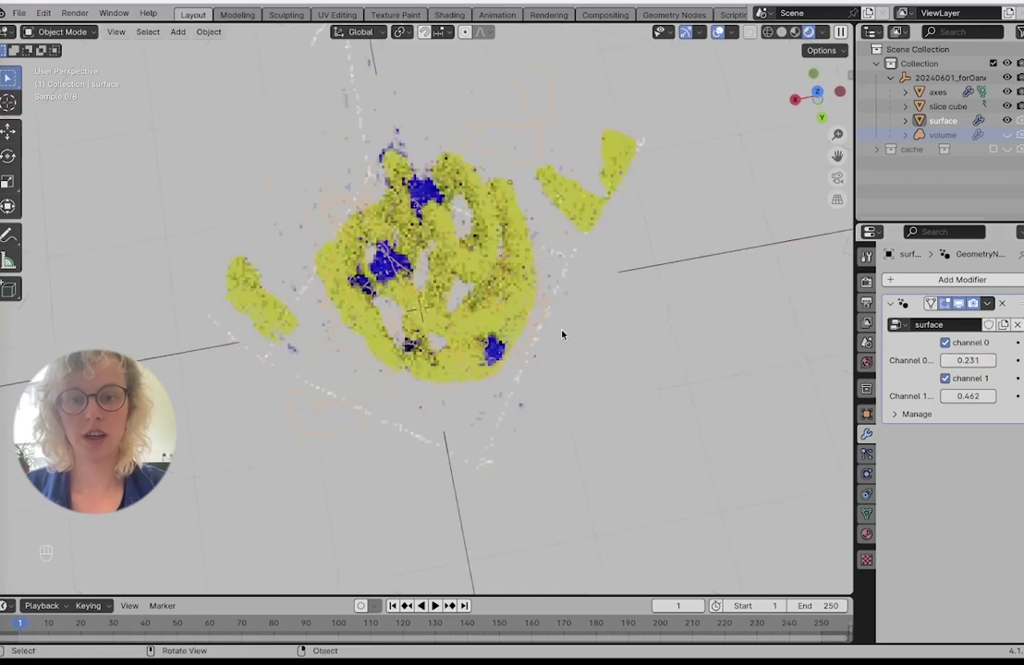
scroll(562, 335, right, 10)
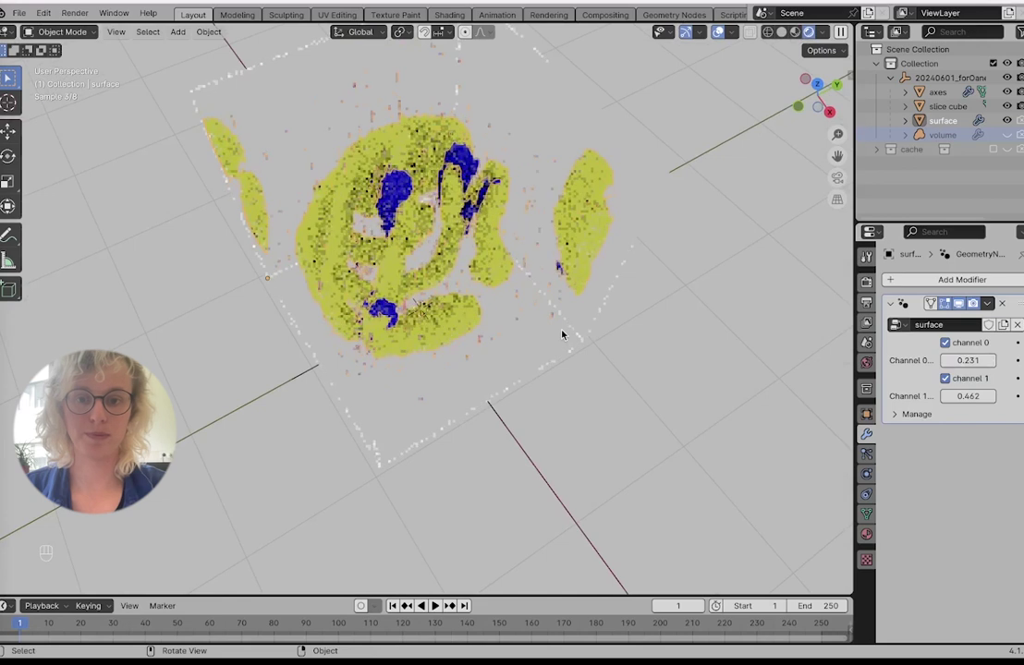
Make the surface 0 shader semi-transparent by setting its Principled BSDF alpha to 0.430
click(866, 534)
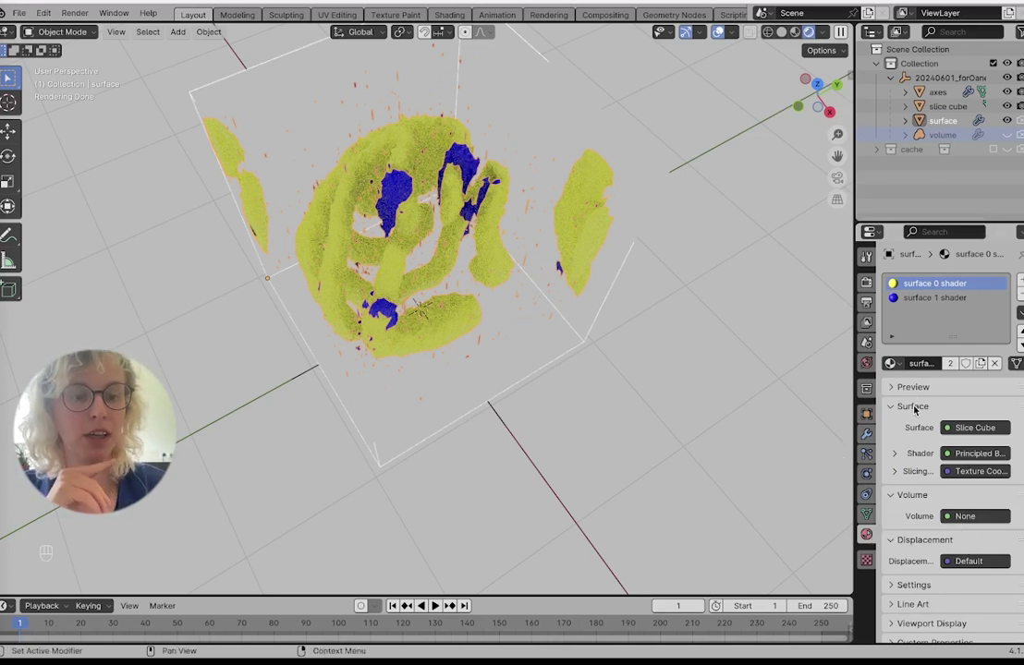
click(894, 453)
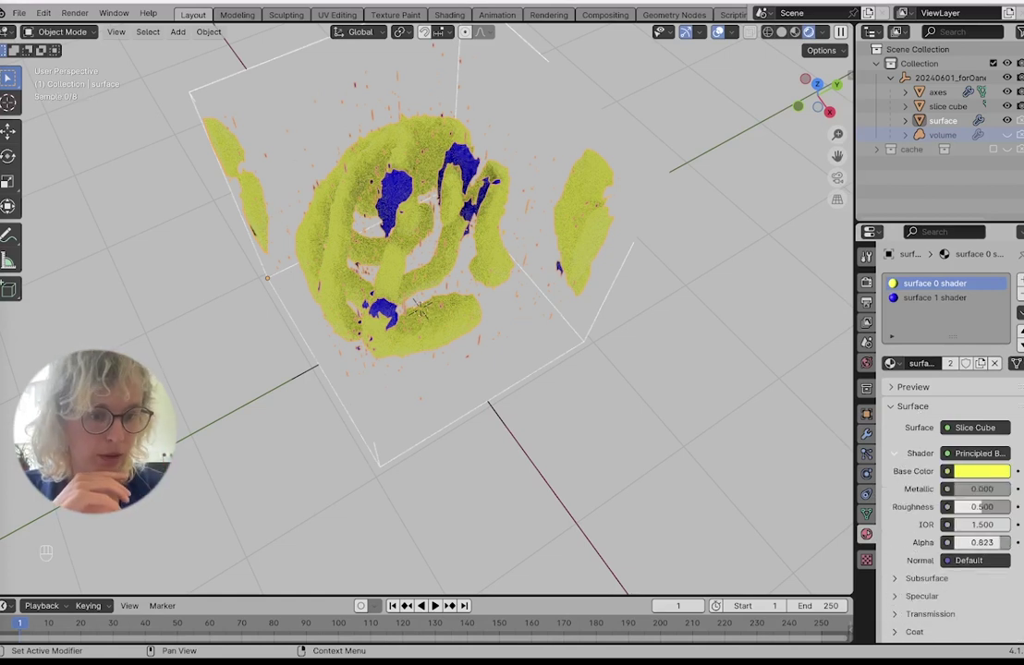
drag(999, 542, 978, 543)
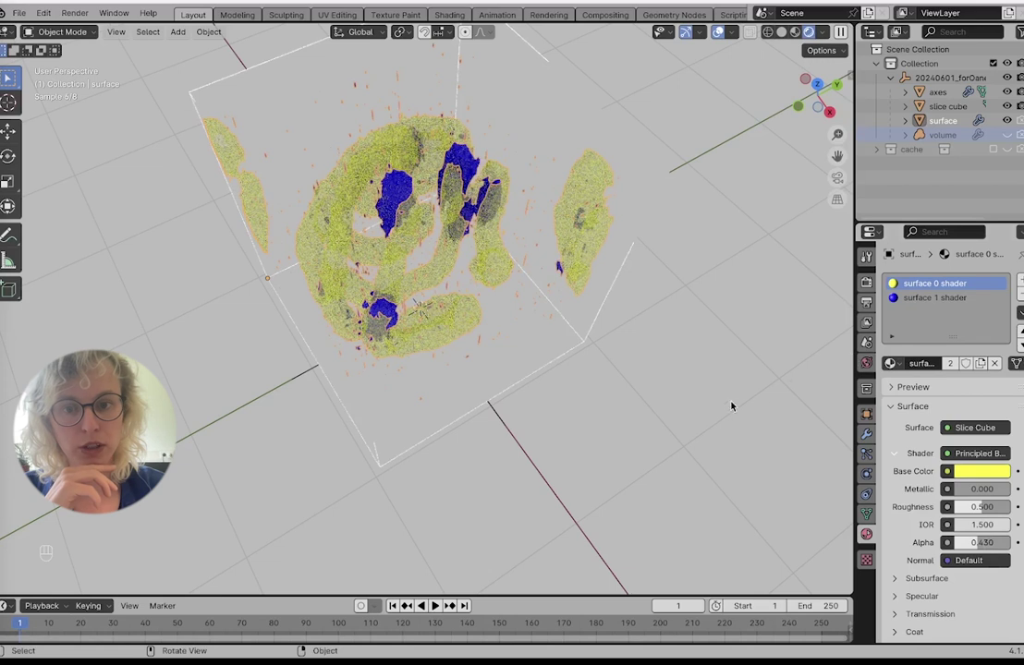
Set the surface 1 shader's Principled BSDF alpha to 0.468 and inspect both transparent surfaces from several sides
click(934, 297)
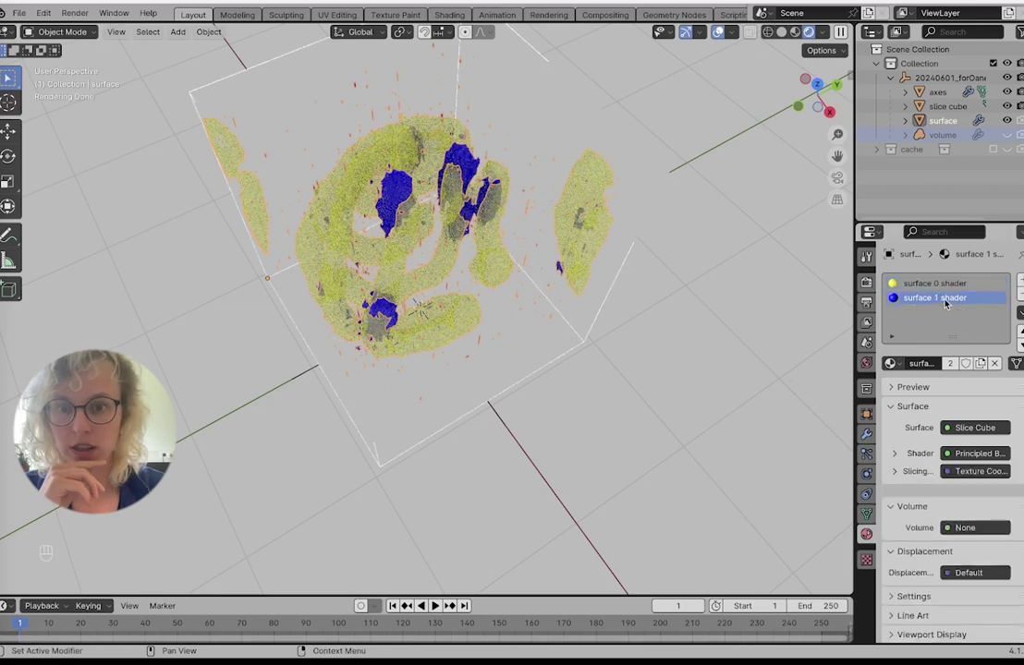
click(895, 453)
drag(985, 543, 955, 543)
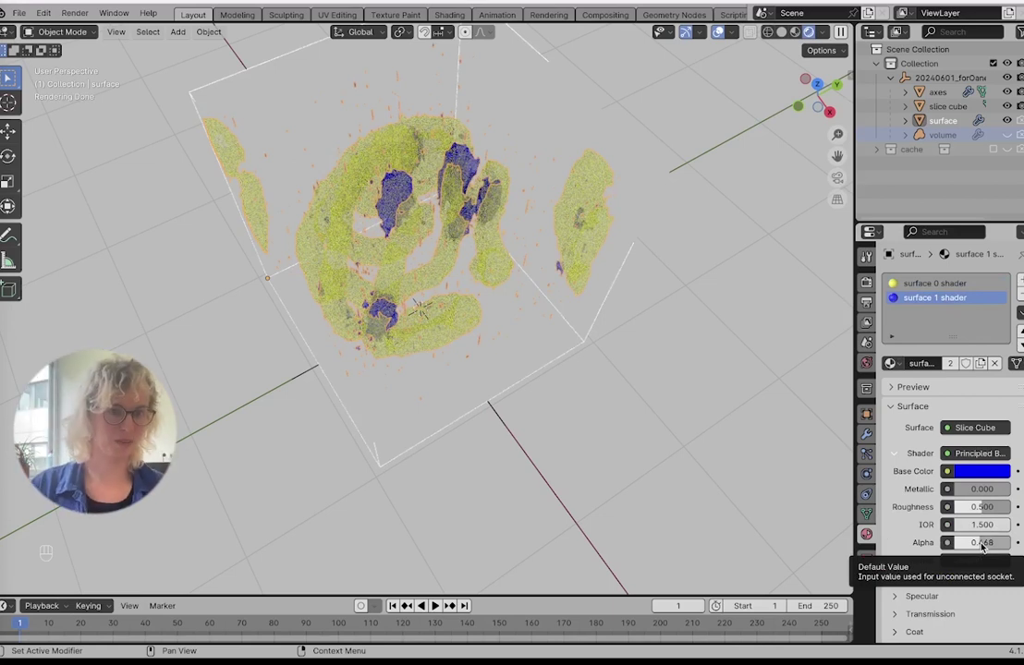
scroll(689, 411, right, 5)
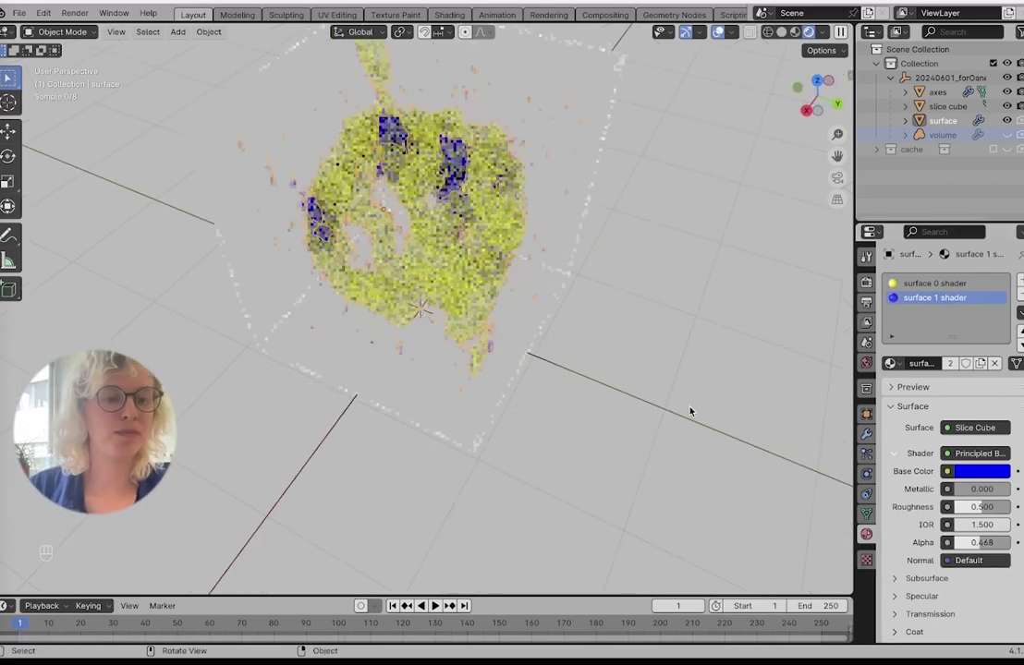
scroll(431, 162, left, 1)
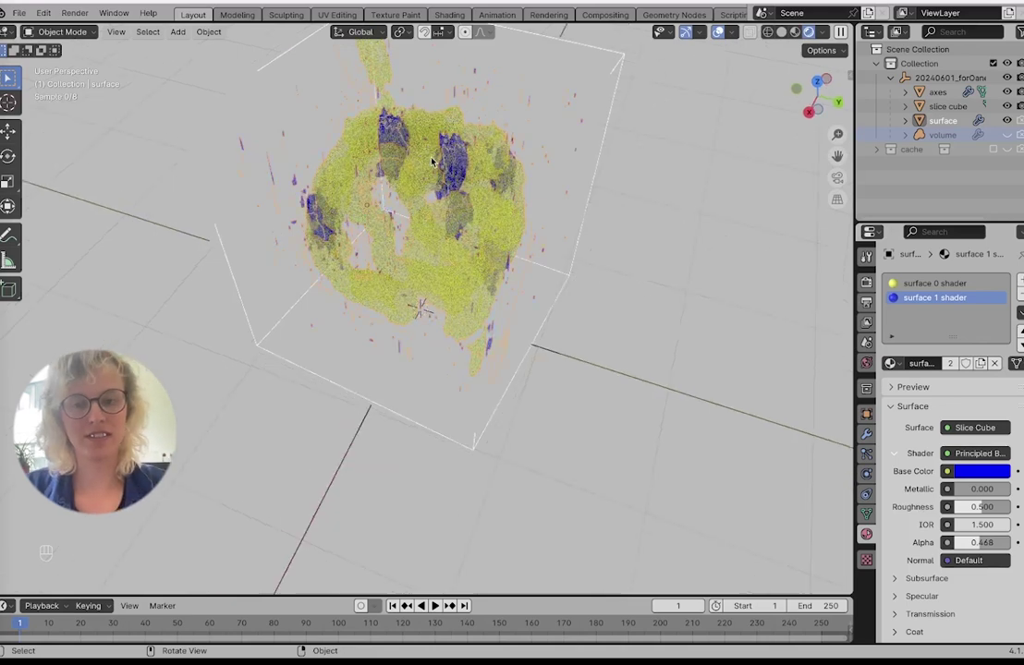
scroll(432, 161, up, 5)
scroll(431, 162, right, 8)
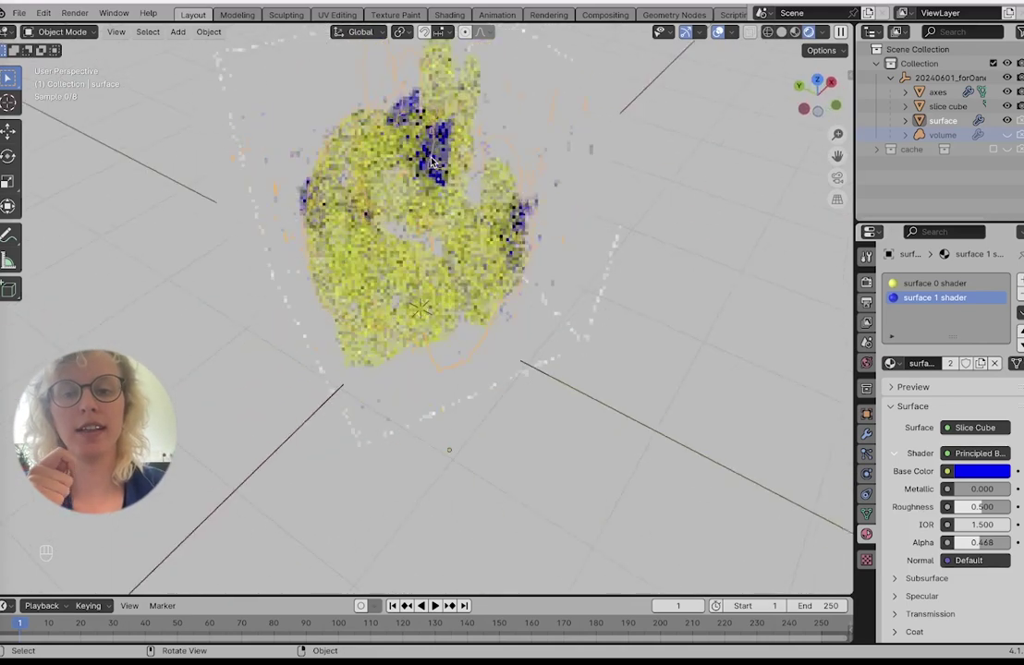
scroll(431, 162, left, 5)
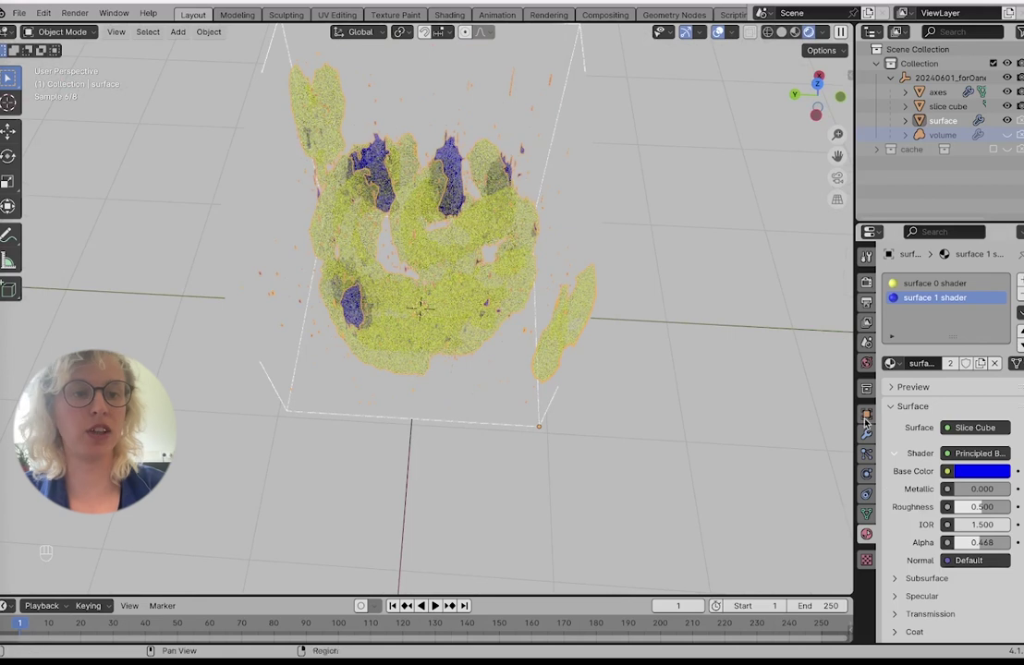
Turn off channel 0 in the surface object's modifier and make the volume object visible again
click(866, 433)
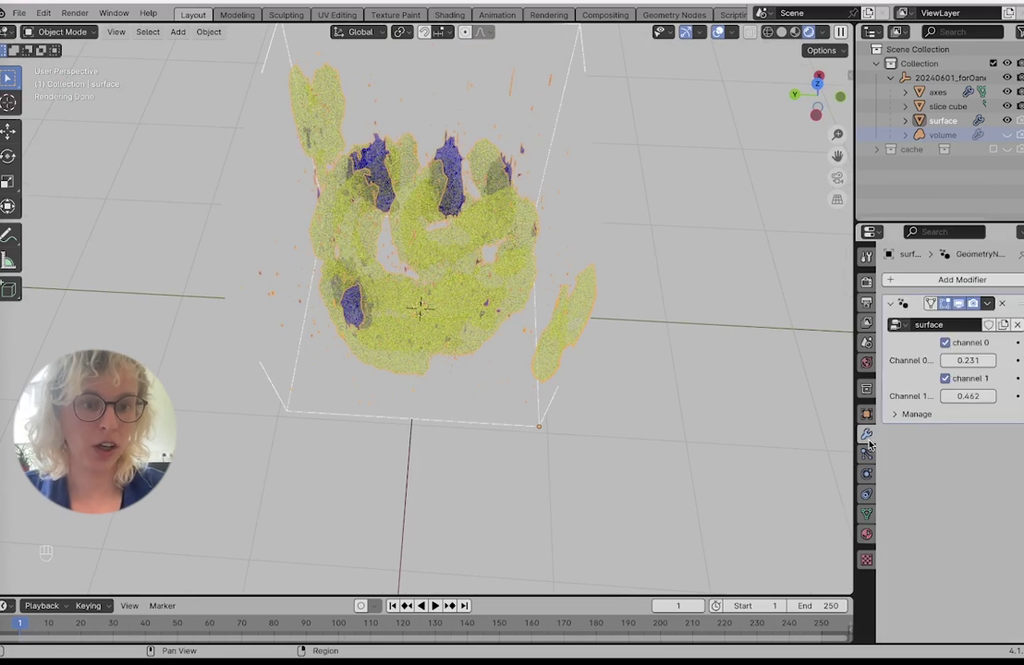
click(945, 344)
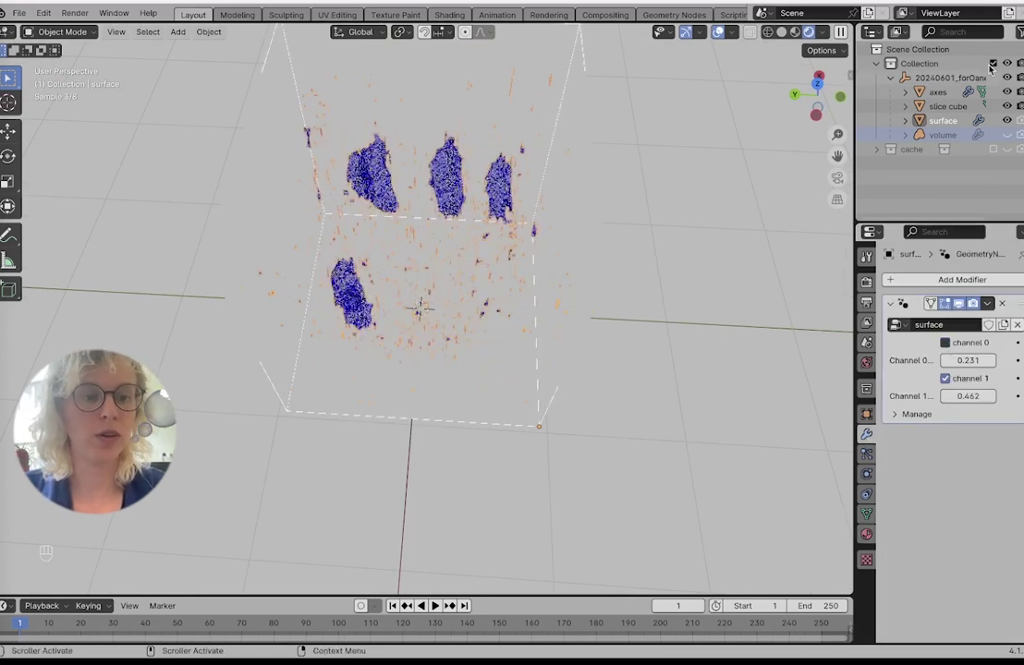
click(1006, 134)
In the volume object's modifier, keep channel 0 enabled and turn off channel 1, checking the combined rendering from different angles
click(952, 135)
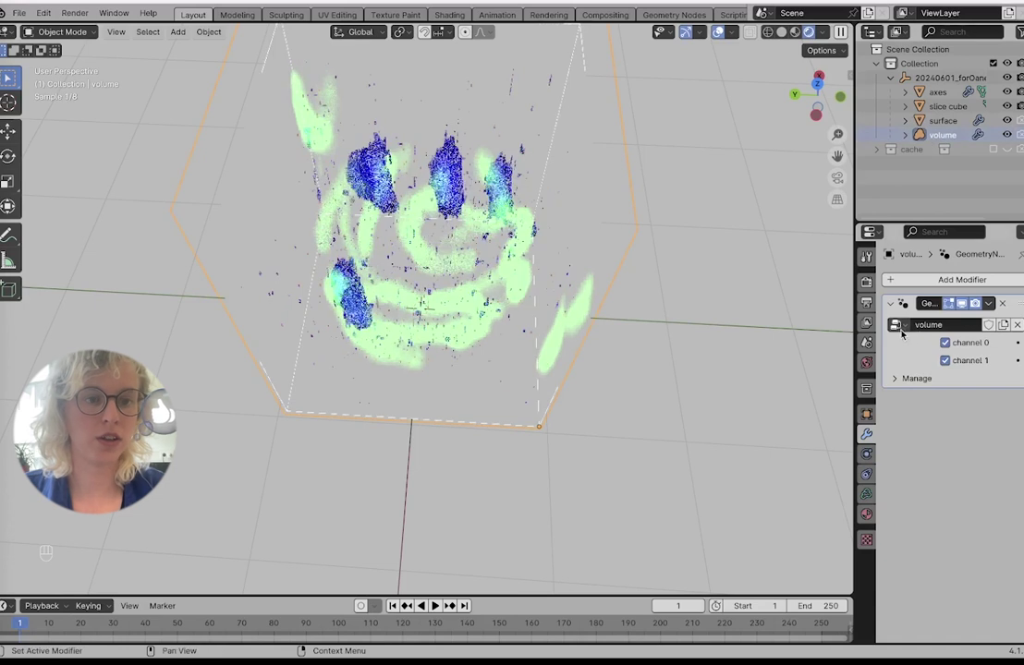
click(945, 343)
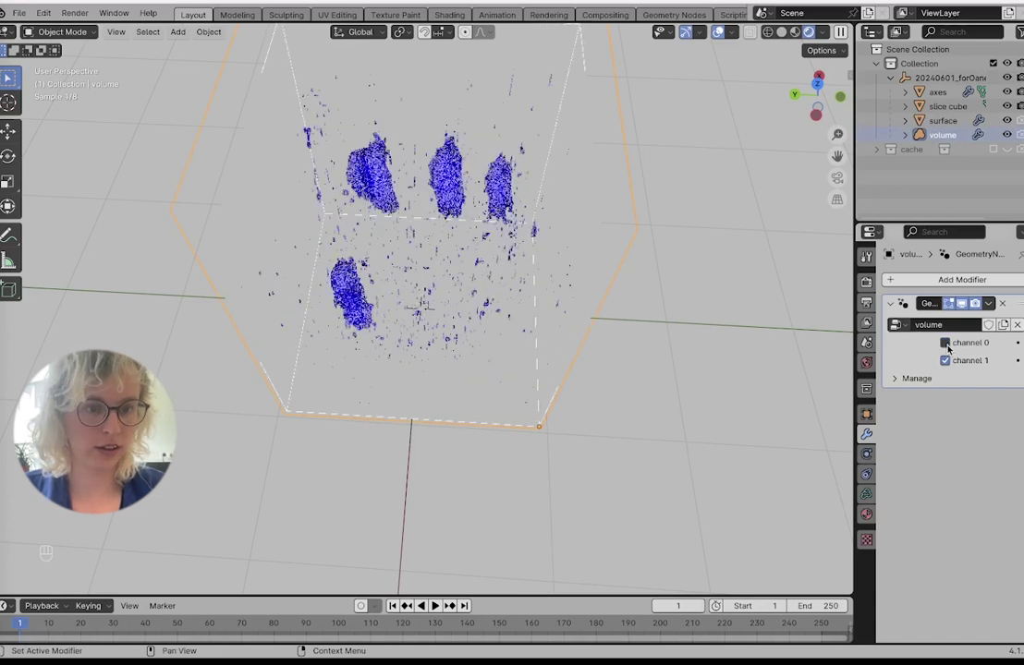
click(945, 343)
click(945, 361)
middle_drag(504, 278, 590, 235)
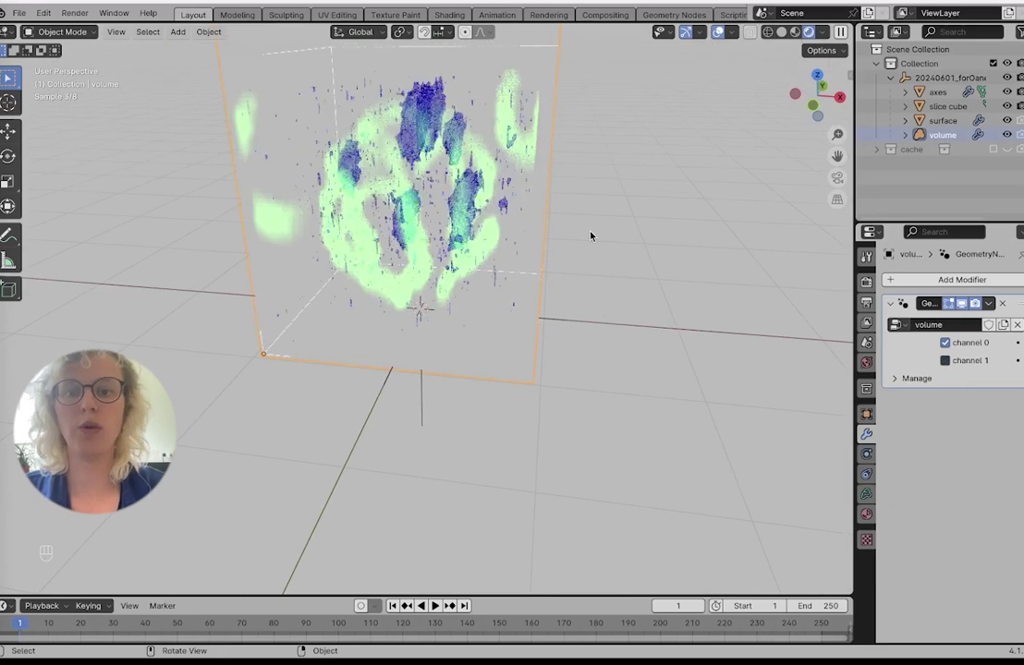
scroll(590, 235, left, 4)
scroll(591, 235, up, 3)
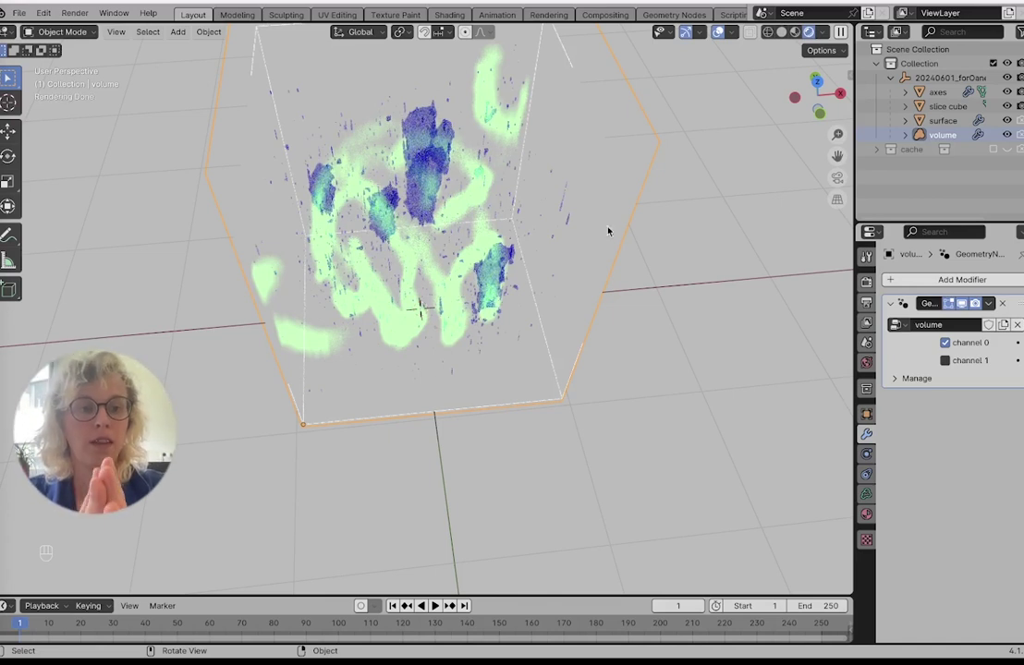
Select the axes object and examine its bounding box, material and geometry nodes modifier
click(939, 93)
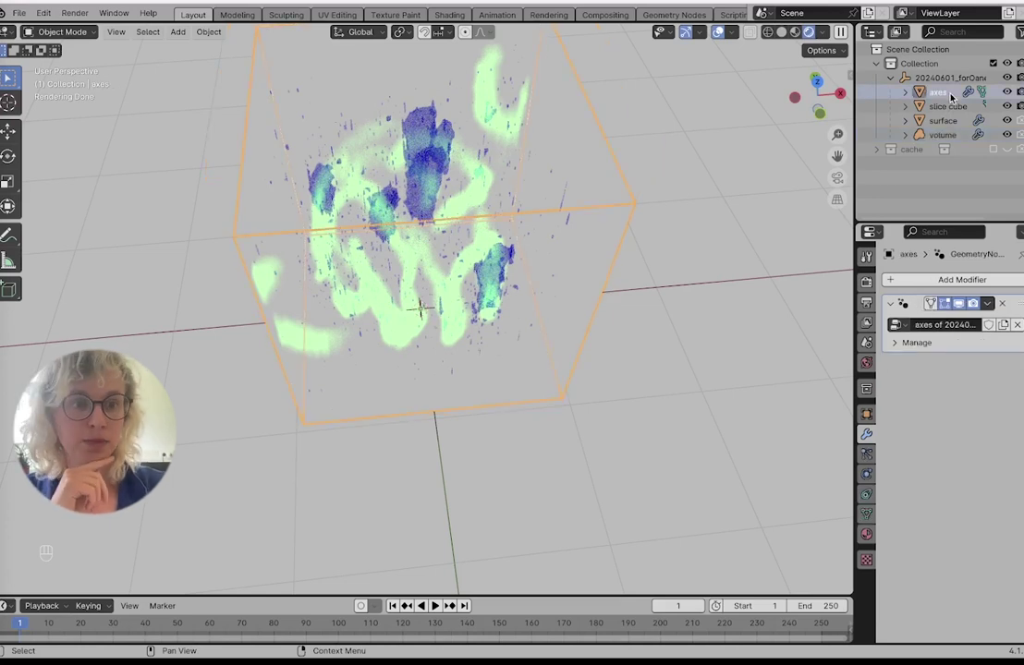
middle_drag(683, 218, 476, 190)
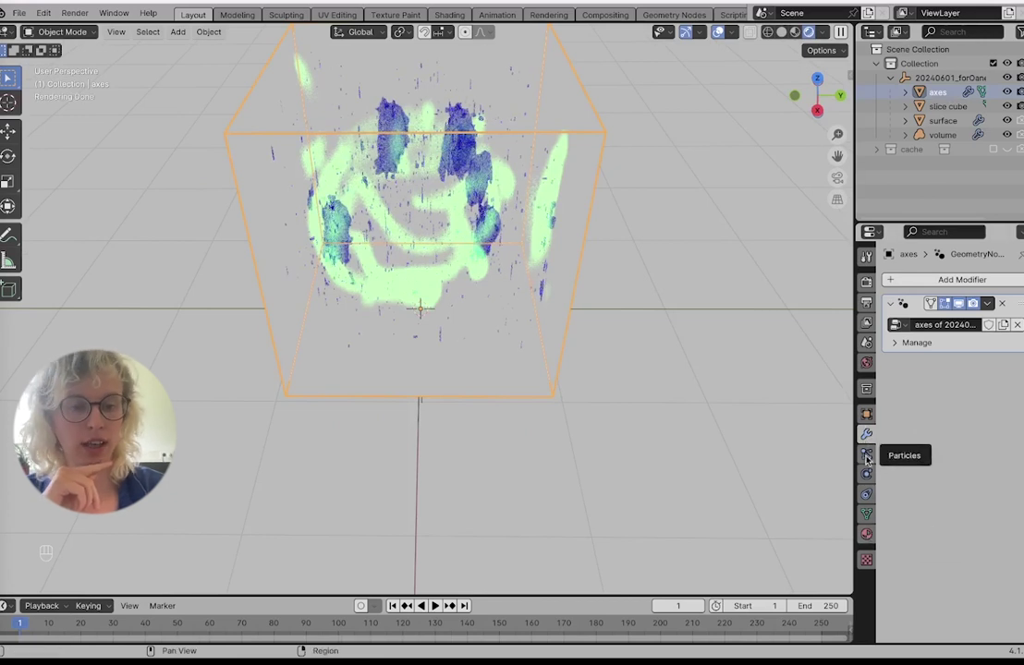
click(865, 535)
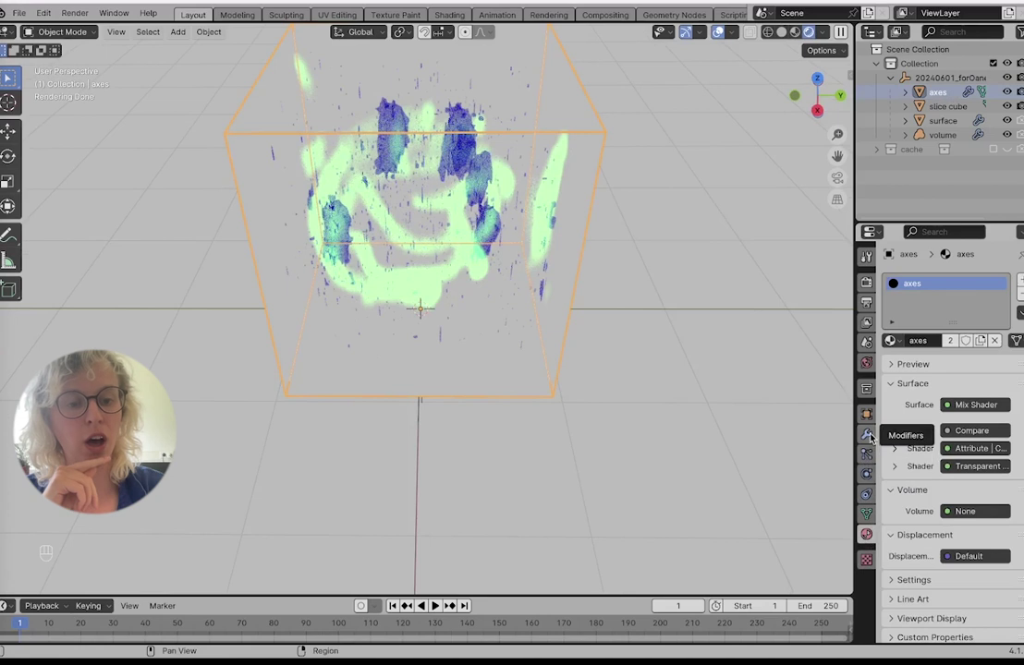
click(866, 433)
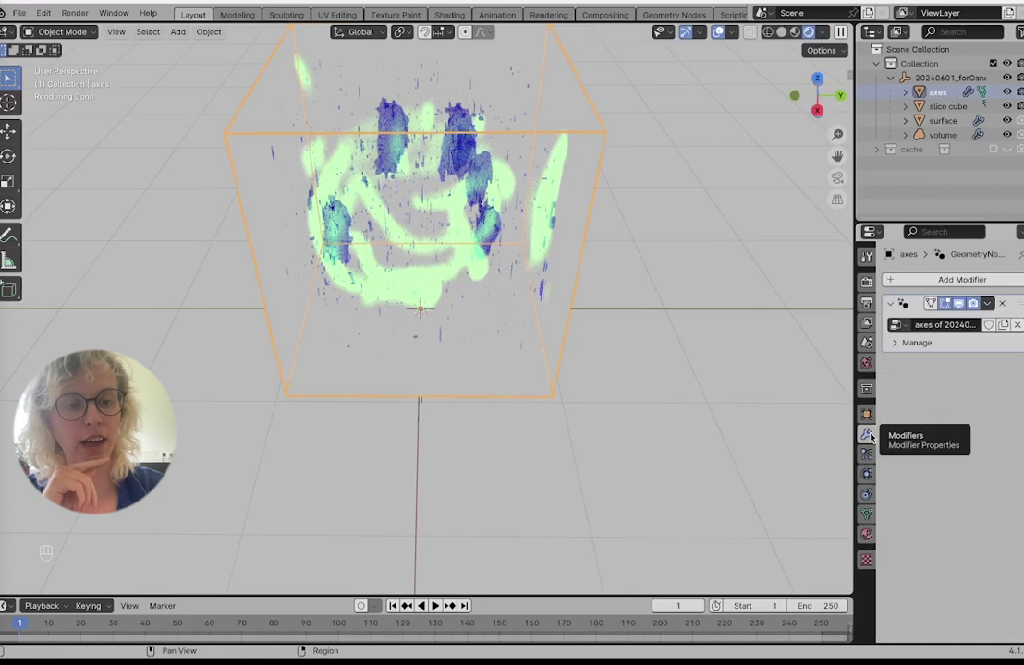
Open the axes object's node tree in the Geometry Nodes workspace and show its viewport in rendered shading, framed on the volume
click(657, 17)
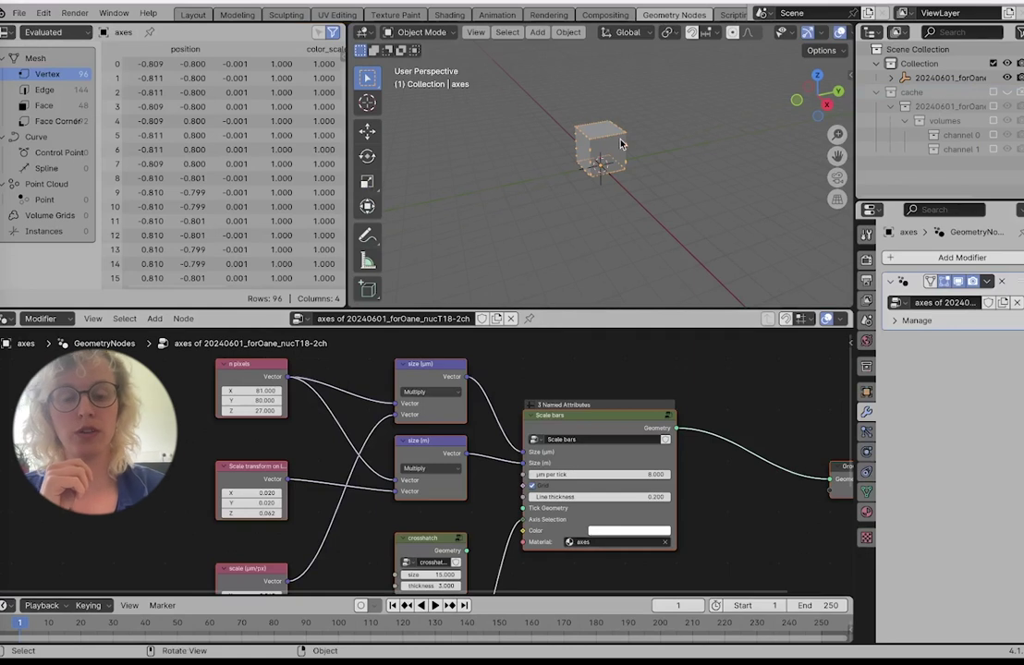
middle_drag(620, 142, 654, 160)
scroll(832, 39, right, 3)
click(827, 33)
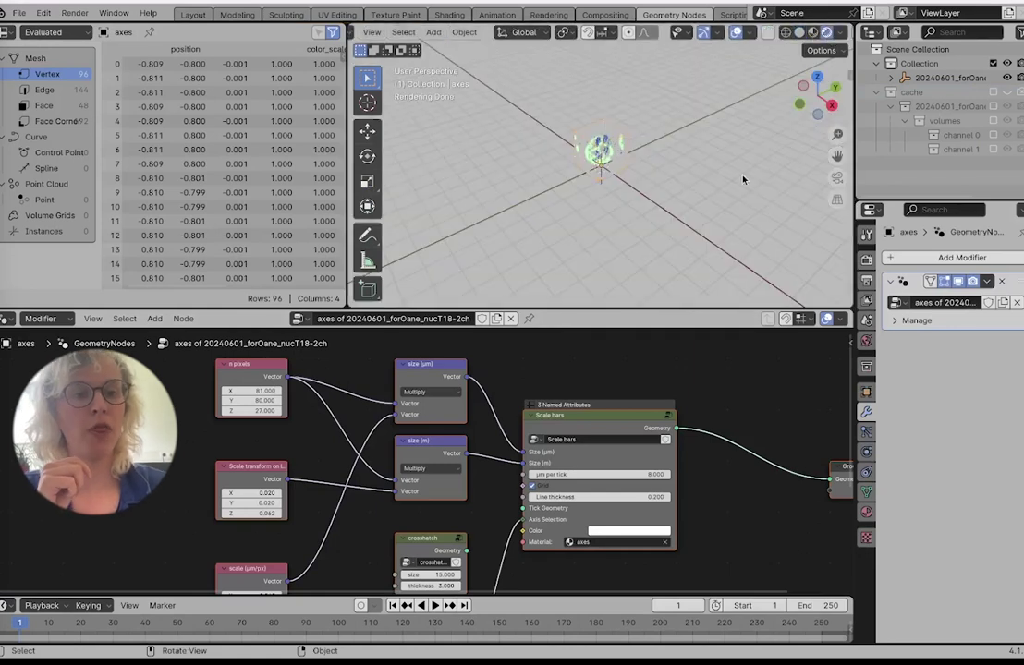
scroll(743, 175, up, 5)
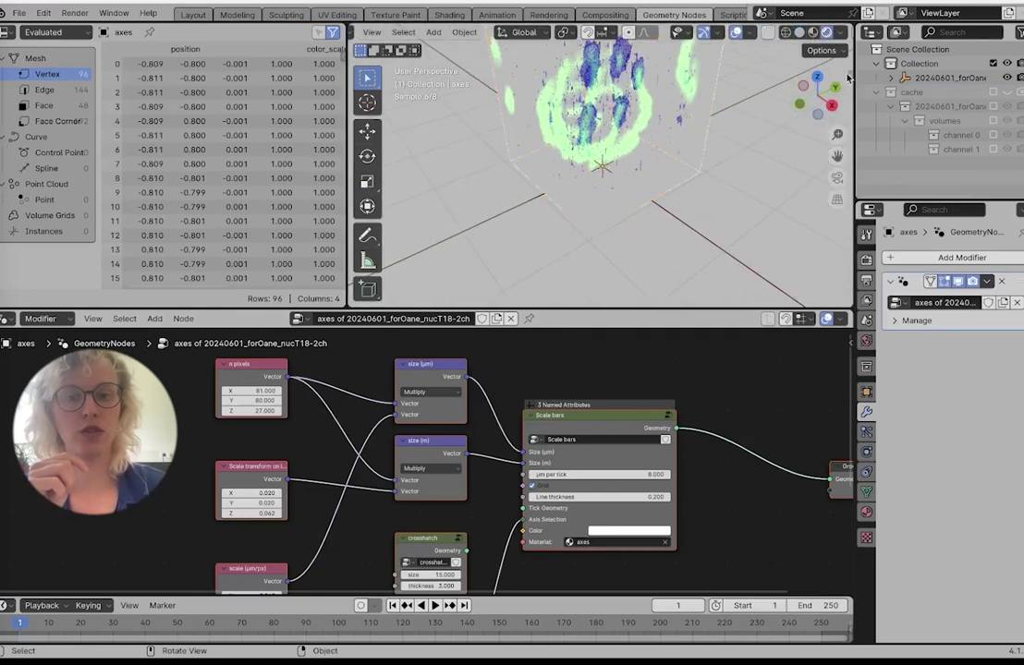
scroll(645, 159, down, 3)
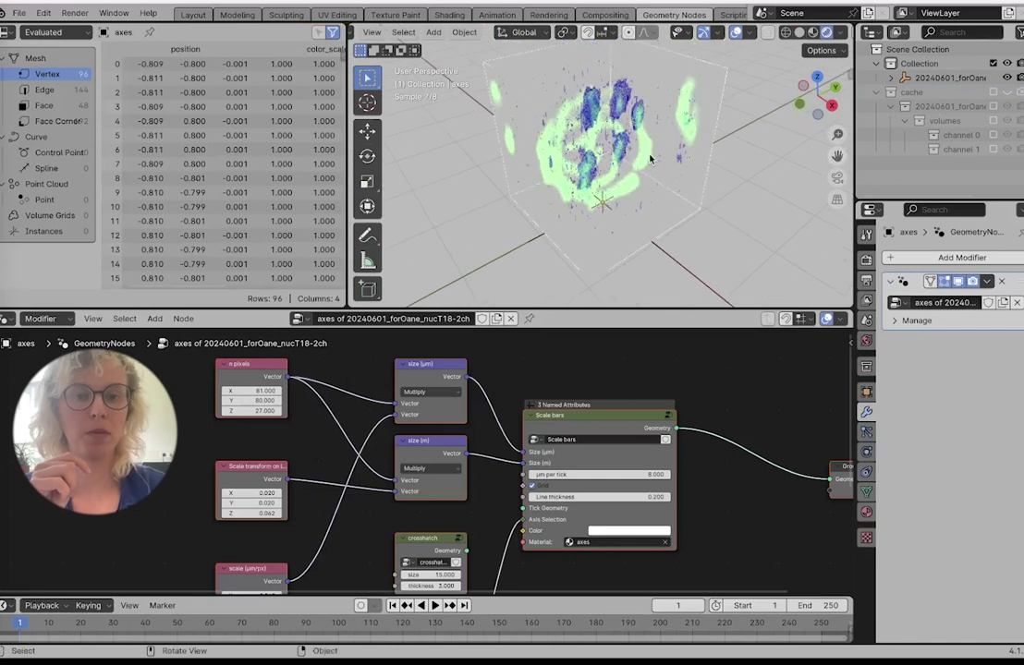
drag(836, 156, 836, 168)
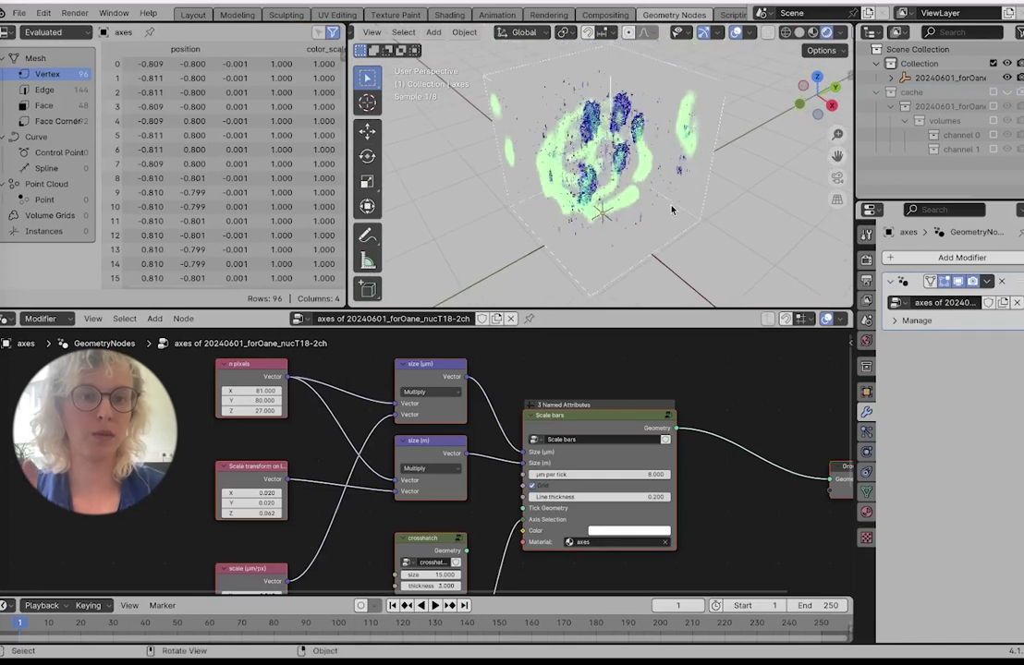
Set the Scale bars node's µm per tick to 1 and compare the grid in orthographic and perspective views
scroll(629, 410, down, 3)
scroll(629, 410, up, 1)
click(577, 411)
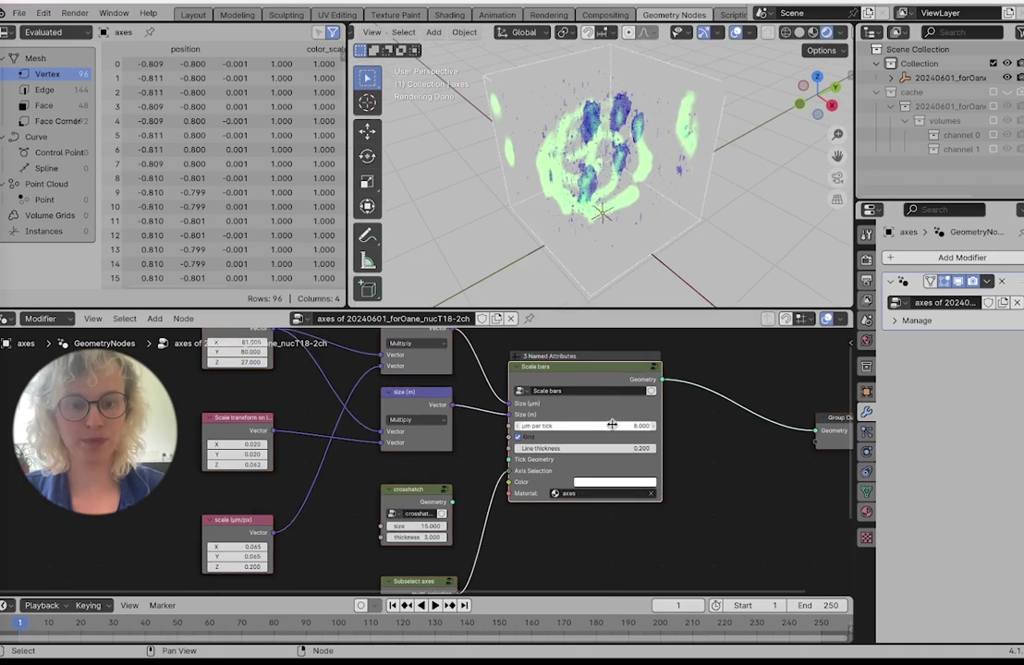
click(612, 426)
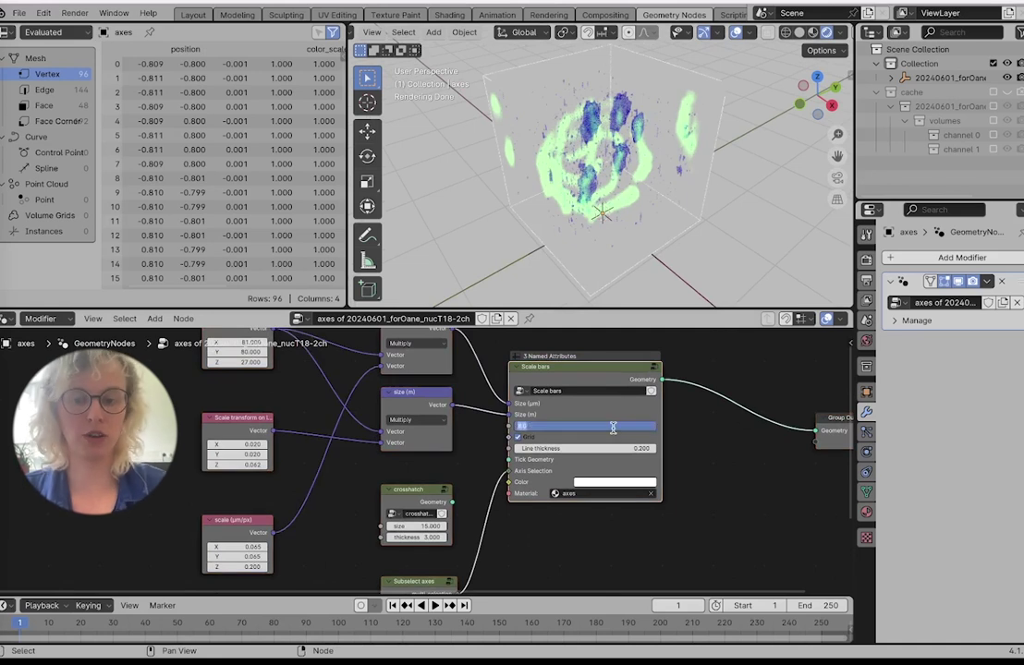
text(2)
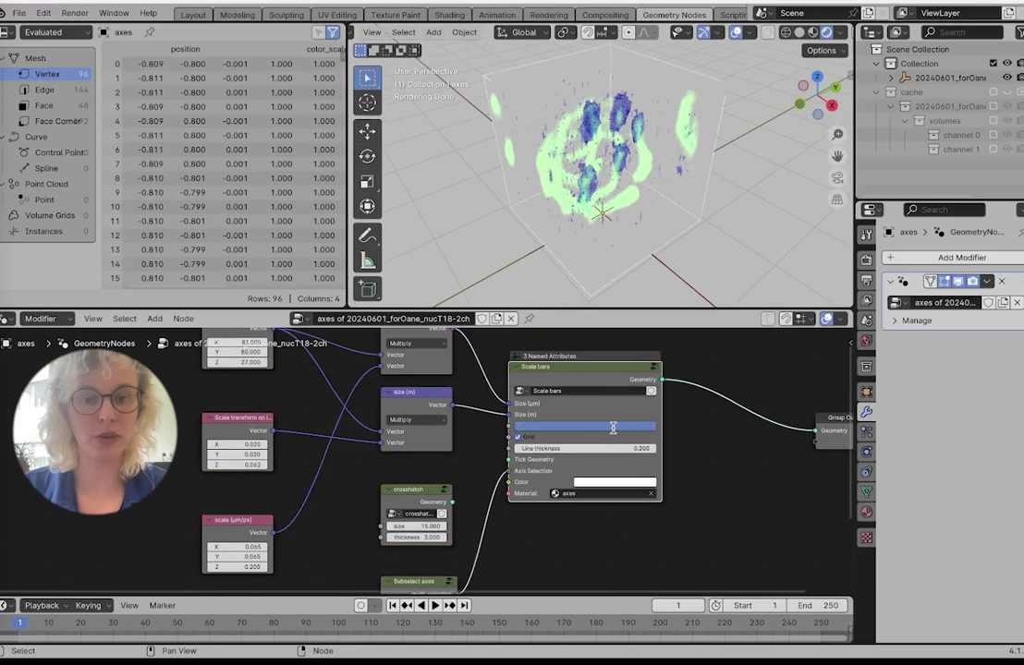
key(Return)
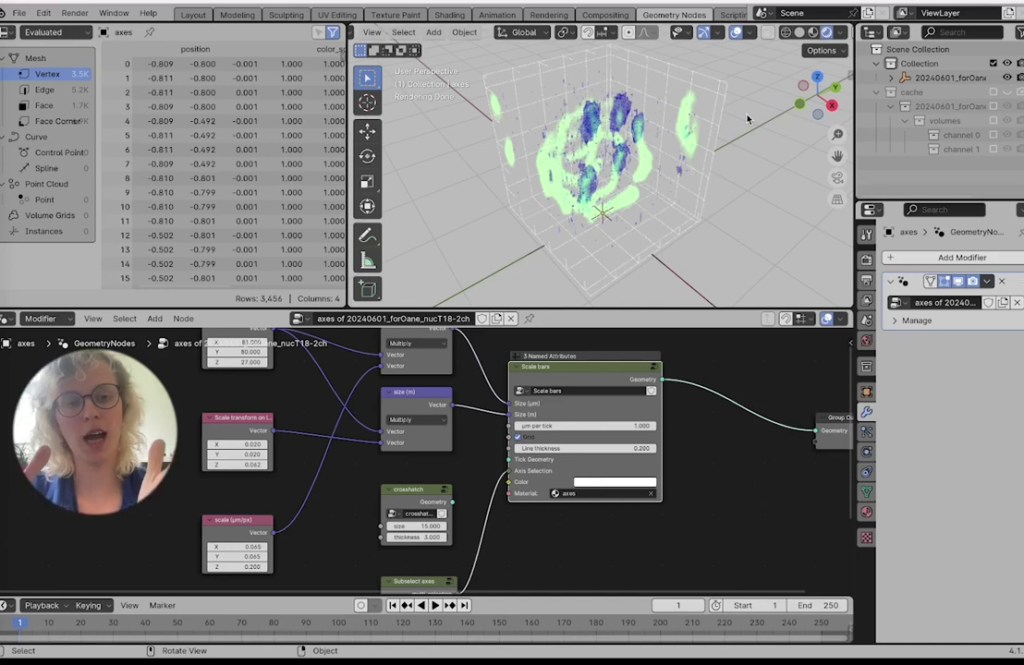
click(835, 202)
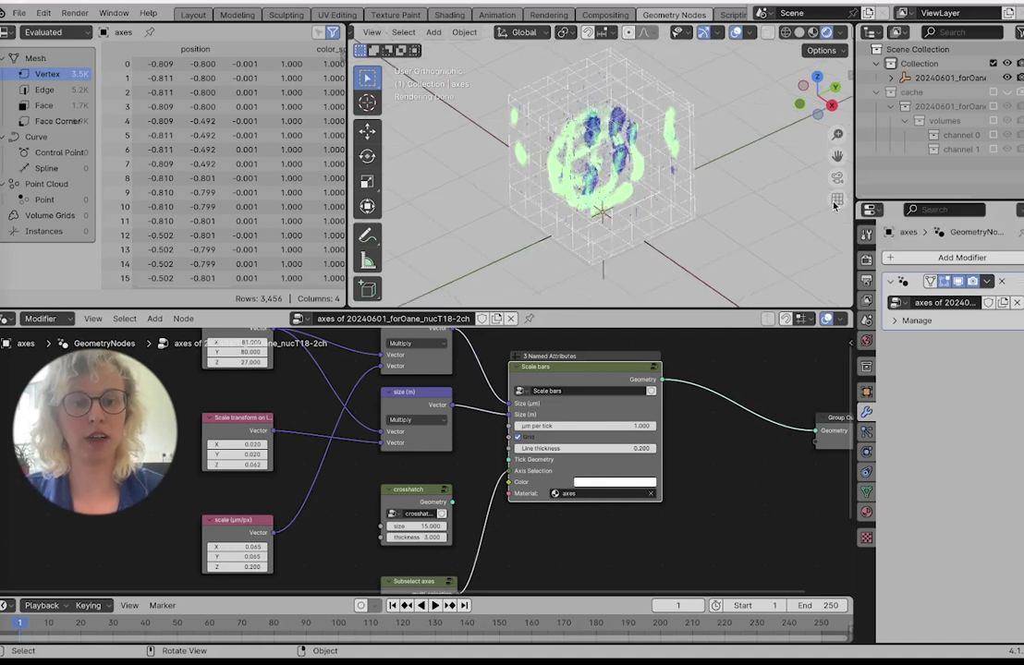
click(835, 202)
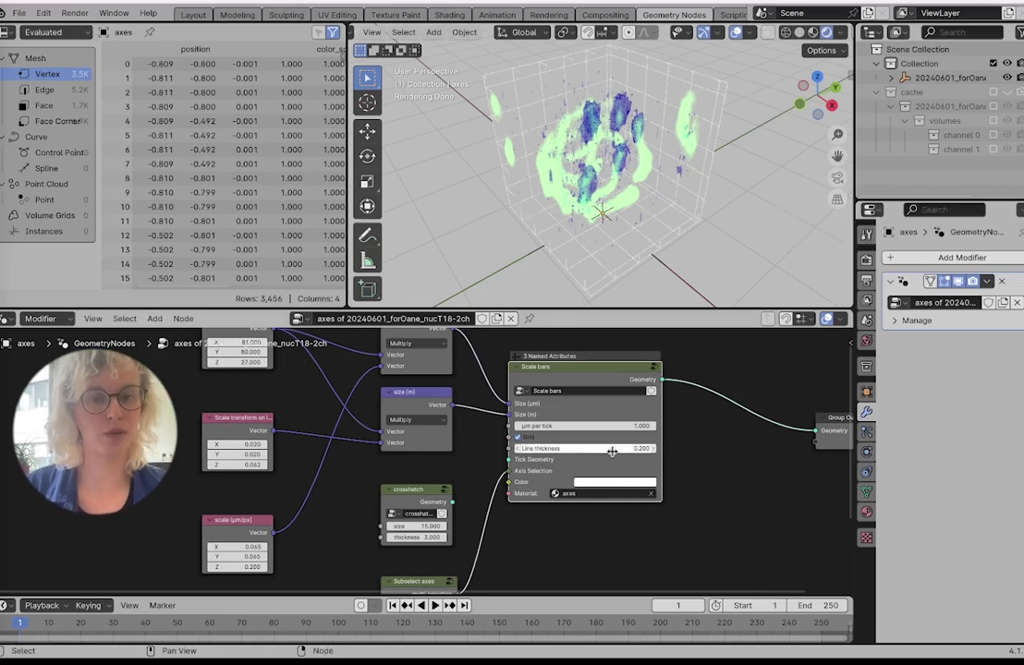
Toggle the Scale bars node's grid off and on, and set its line thickness to 0.7
scroll(546, 469, down, 2)
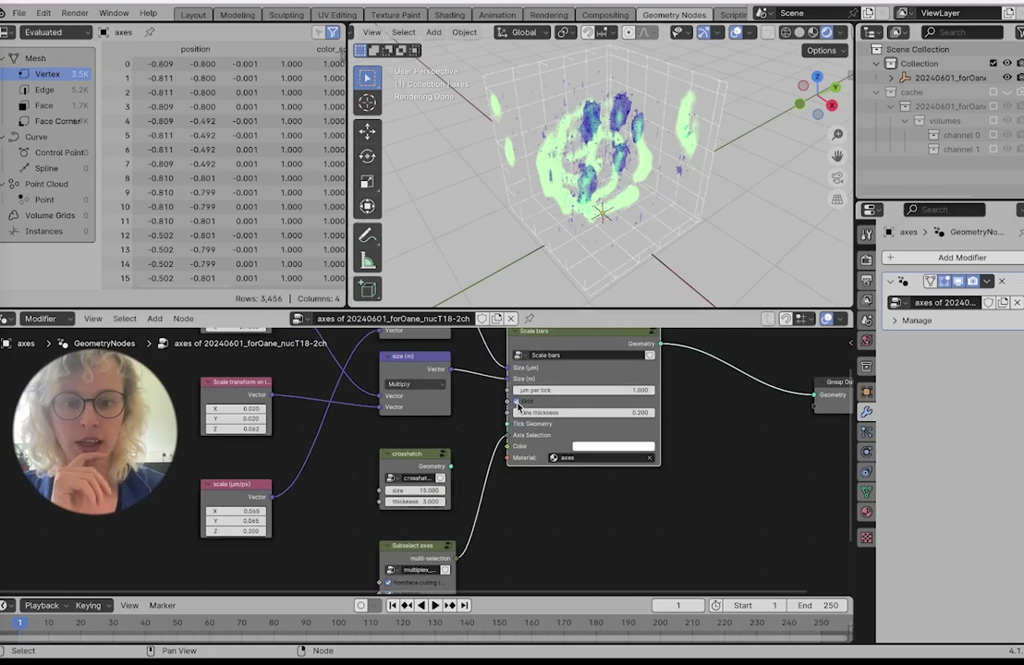
click(518, 402)
click(517, 402)
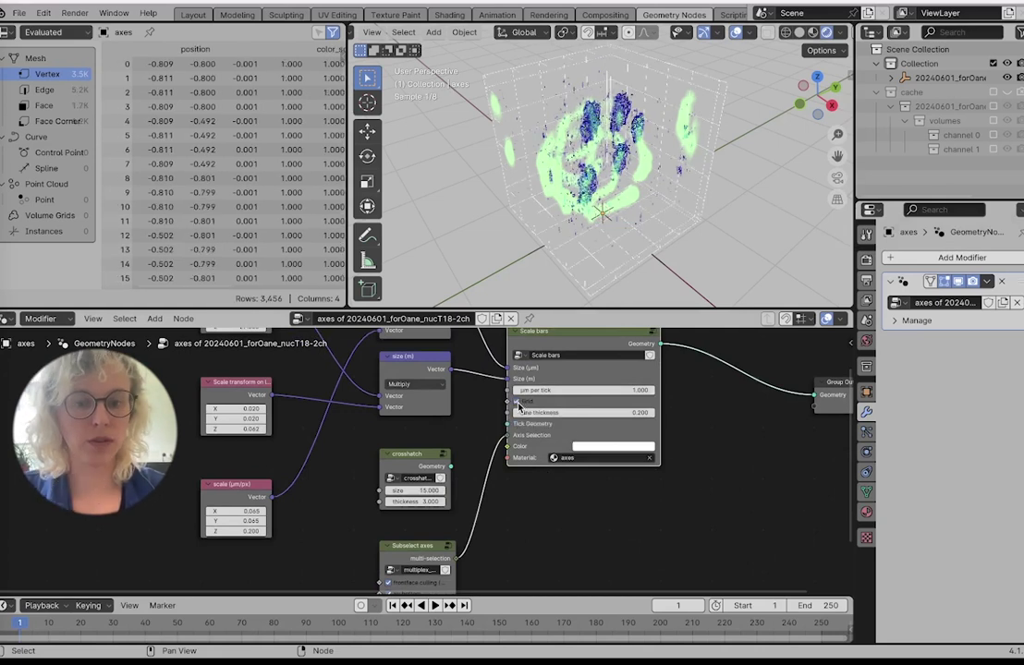
click(650, 413)
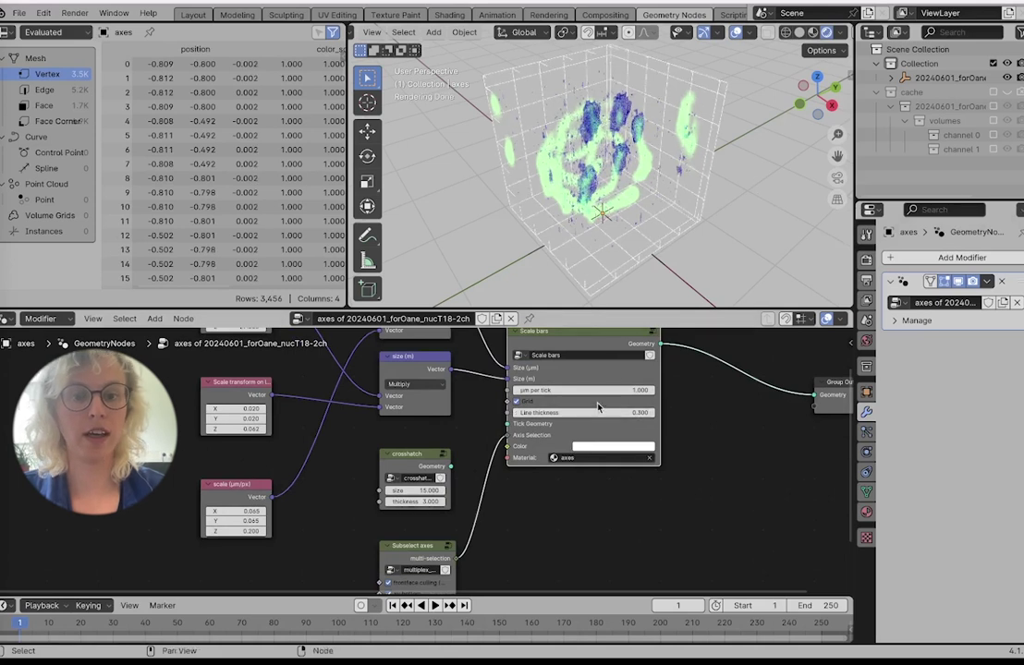
drag(591, 412, 646, 412)
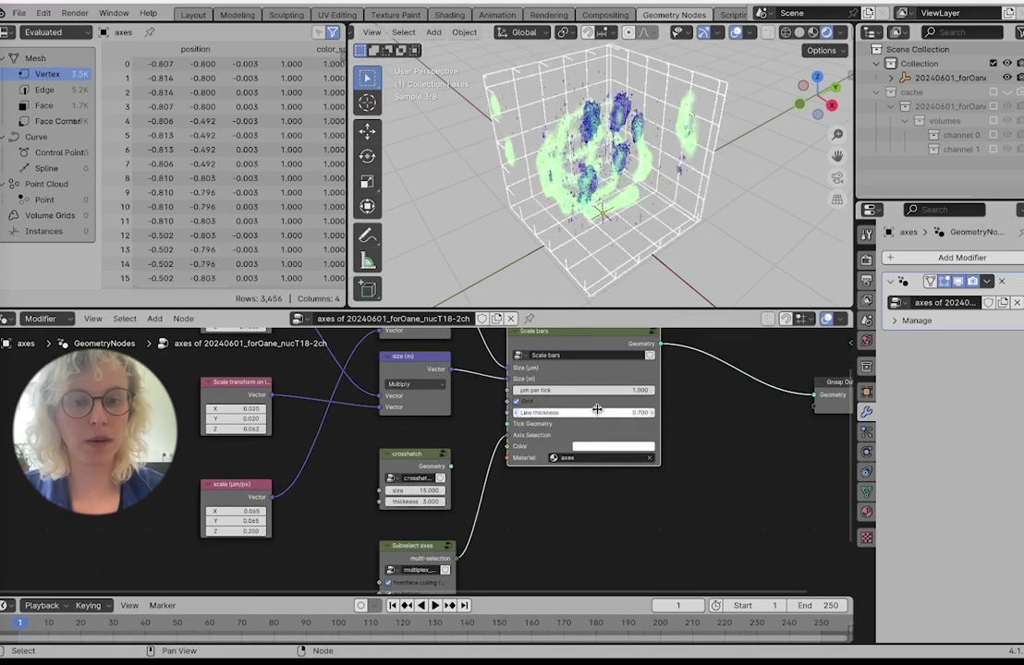
Try hiding the yz bottom, zx bottom and xy top planes in the Subselect axes node, and turn them on again
scroll(548, 549, down, 3)
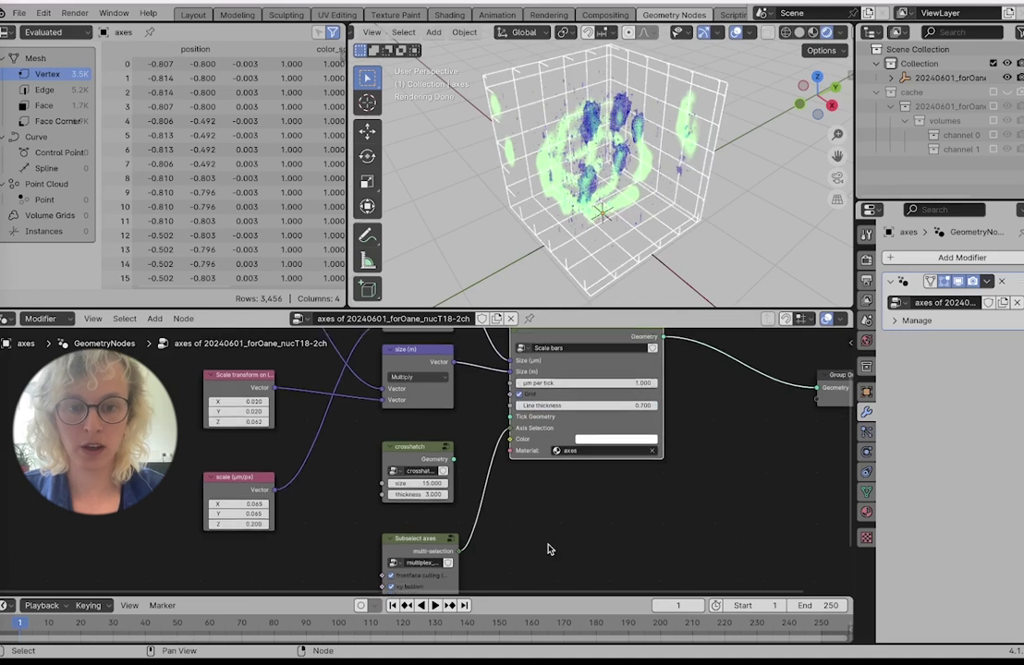
click(404, 439)
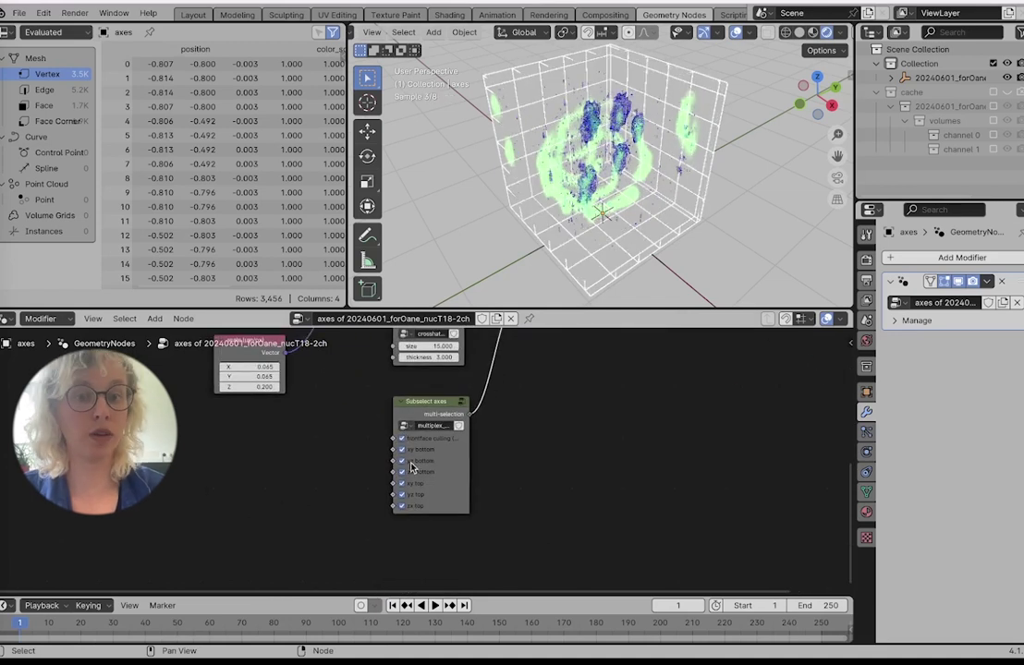
click(402, 460)
click(413, 471)
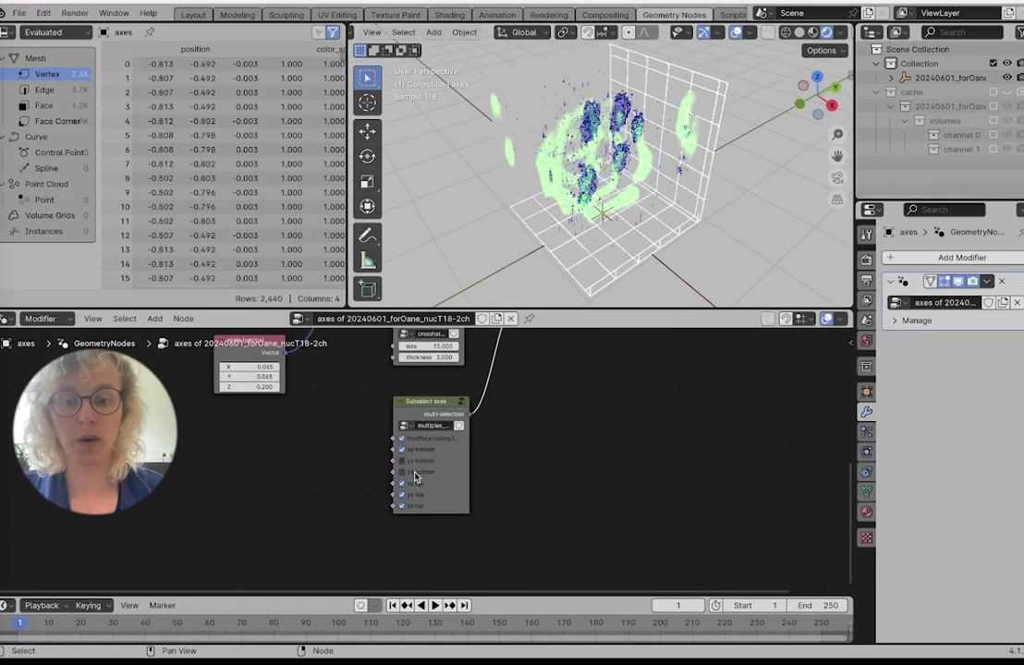
click(415, 484)
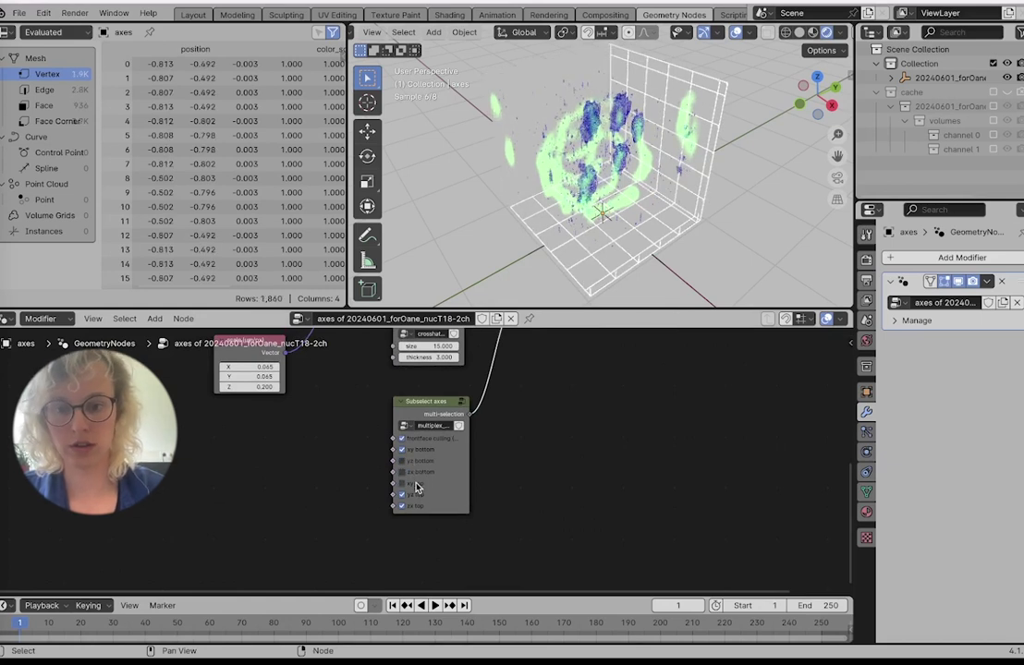
click(417, 484)
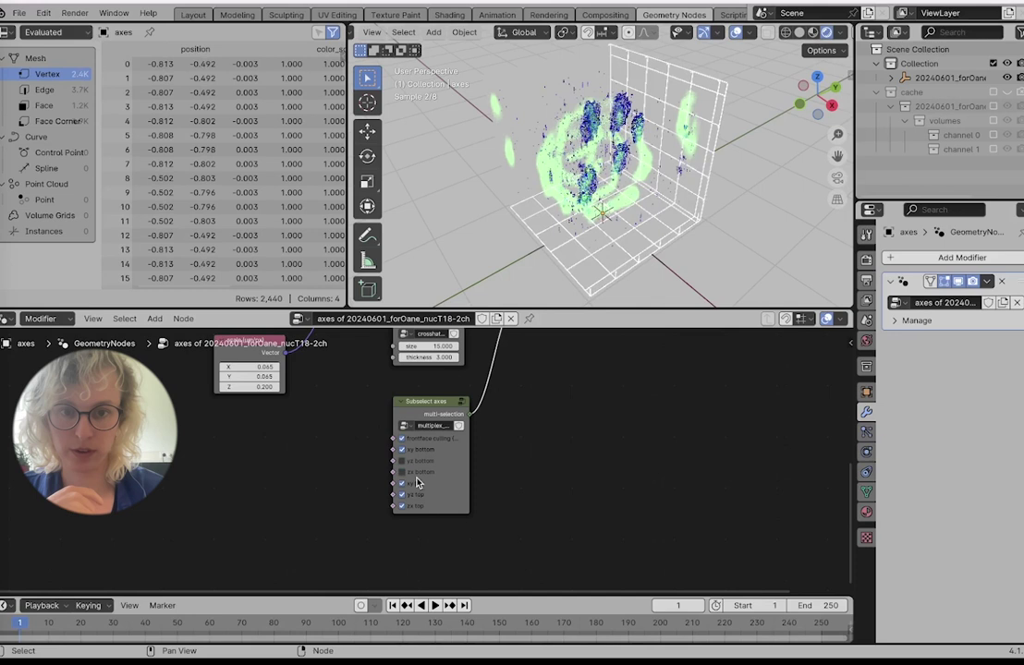
click(417, 473)
click(421, 462)
Connect the crosshatch node's Geometry output to the Scale bars Tick Geometry input and set the crosshatch size to 4.6
scroll(420, 462, up, 3)
scroll(420, 462, up, 3)
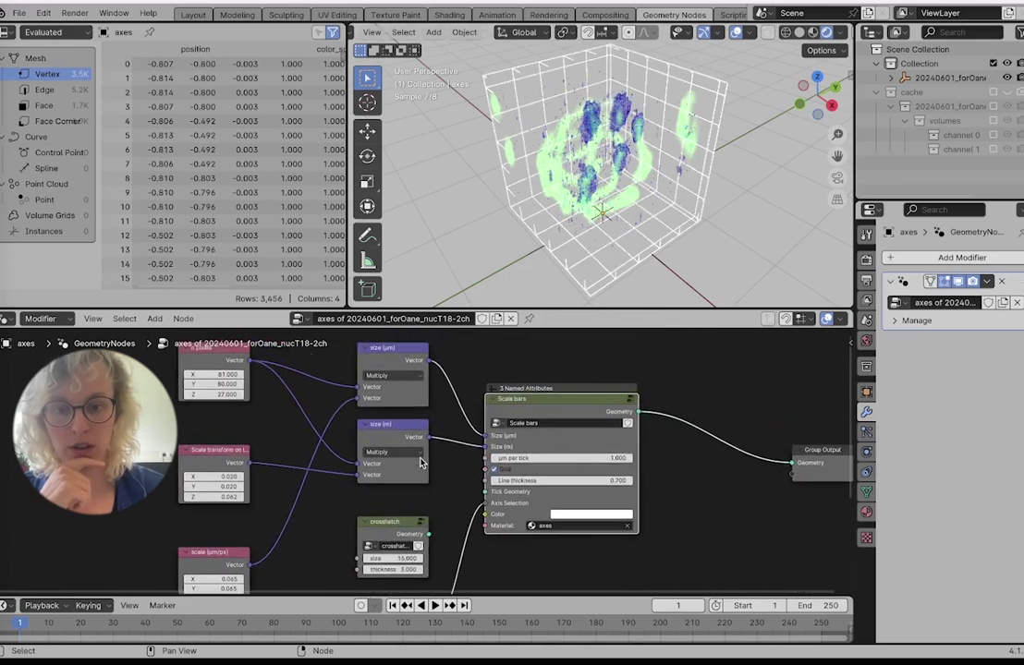
drag(429, 534, 485, 491)
middle_drag(391, 527, 409, 509)
mouse_move(409, 541)
mouse_down()
mouse_move(381, 540)
mouse_move(398, 539)
mouse_up()
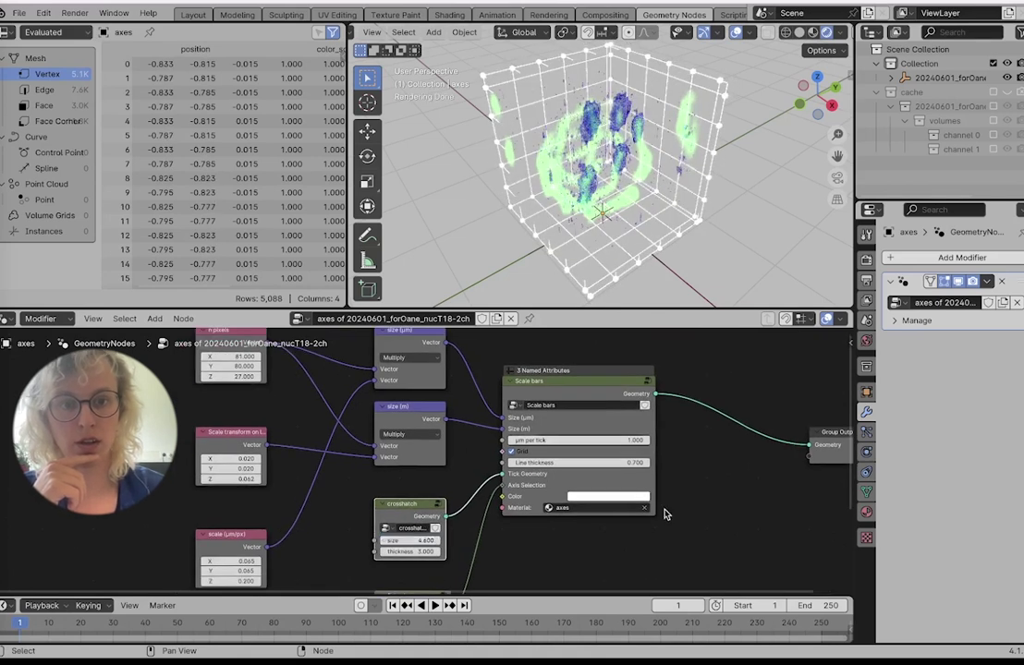
Turn off Grid in the Scale bars node and expand the dataset's parent object in the outliner to list its child objects
click(551, 449)
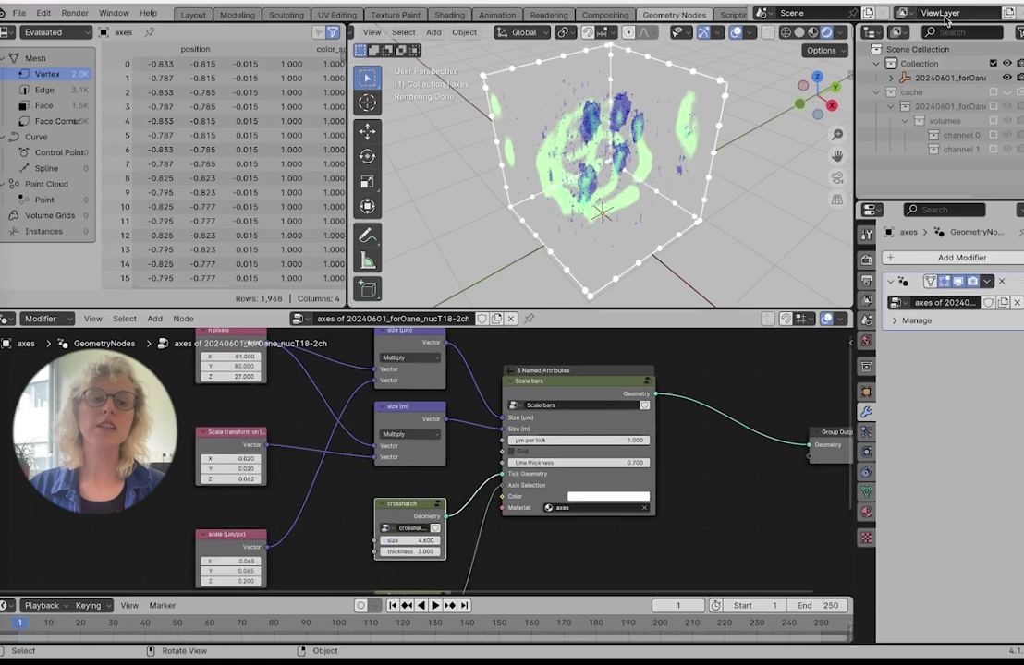
click(891, 79)
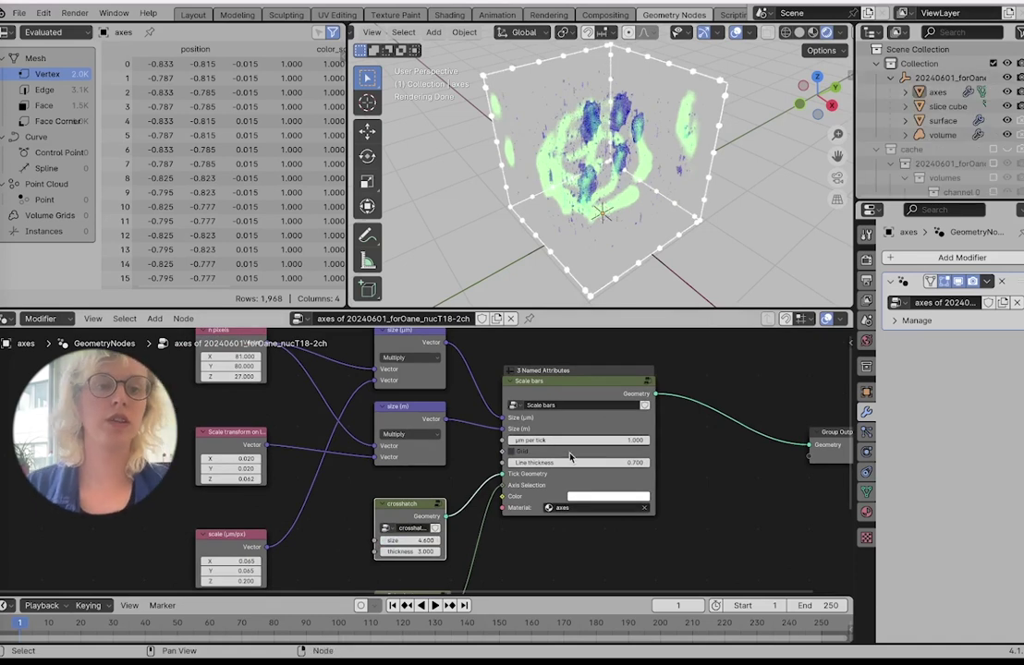
mouse_move(437, 541)
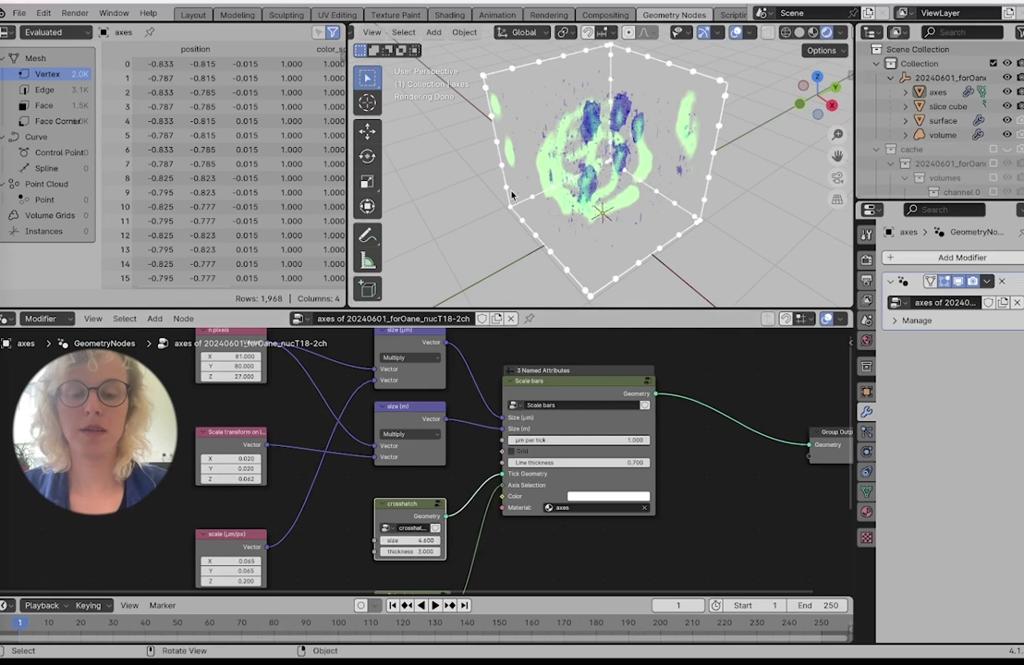
middle_drag(512, 193, 511, 193)
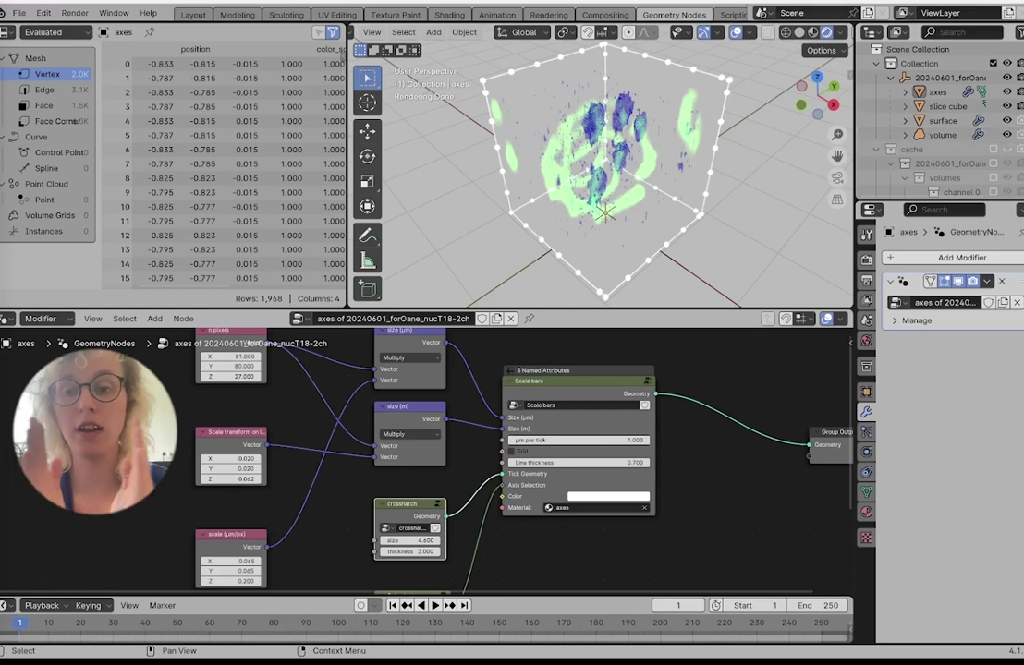
Return to the Layout workspace and view the whole axes box with its tick marks around the volume
click(192, 15)
middle_drag(524, 194, 524, 193)
scroll(524, 193, down, 2)
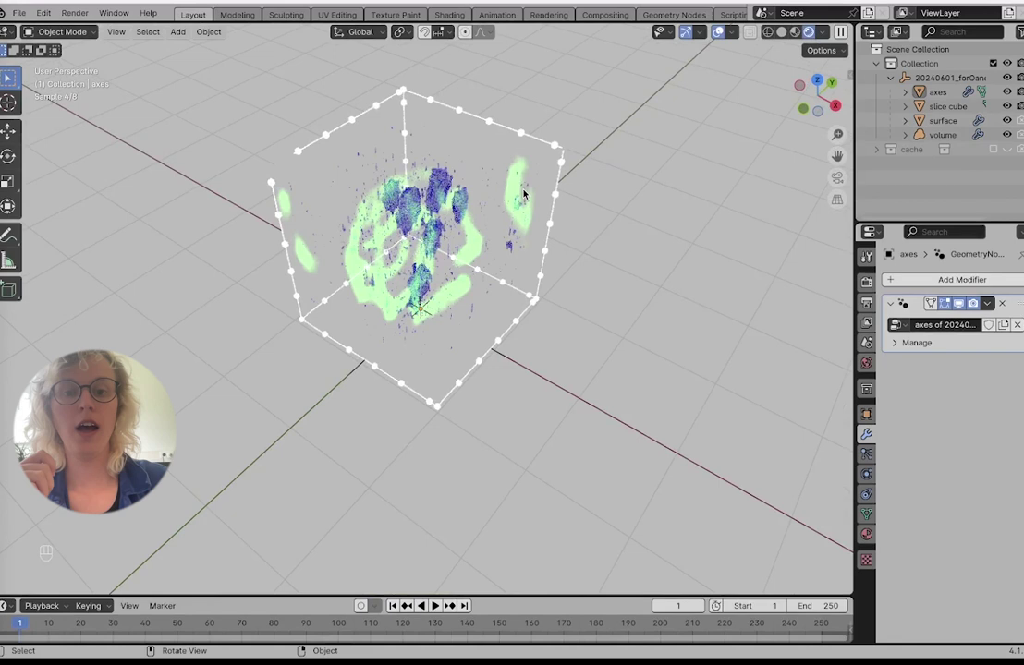